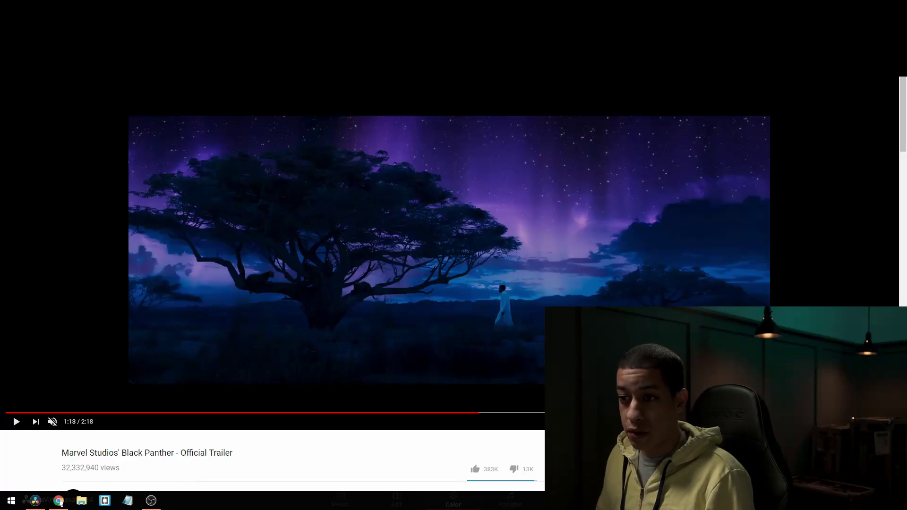
Play the Black Panther trailer around 1:13 and pause on the starry night tree shot
left_click(477, 413)
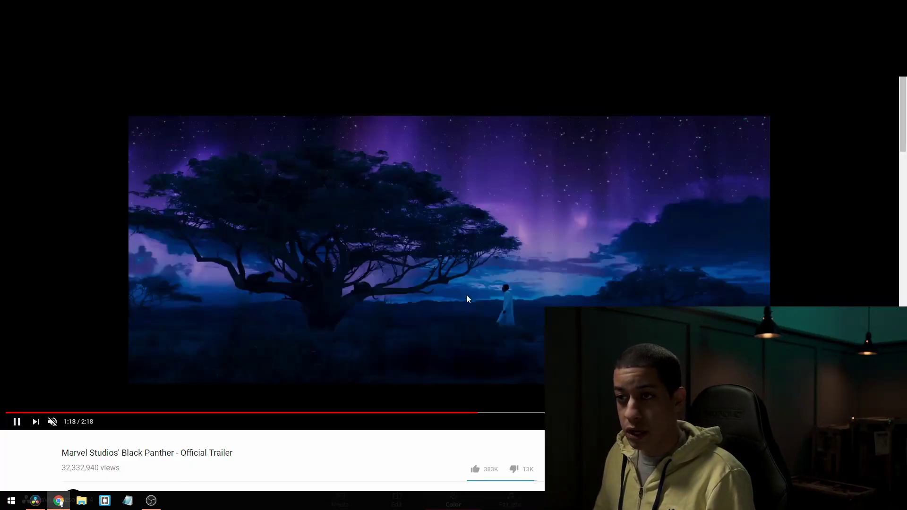
left_click(450, 321)
left_click(474, 412)
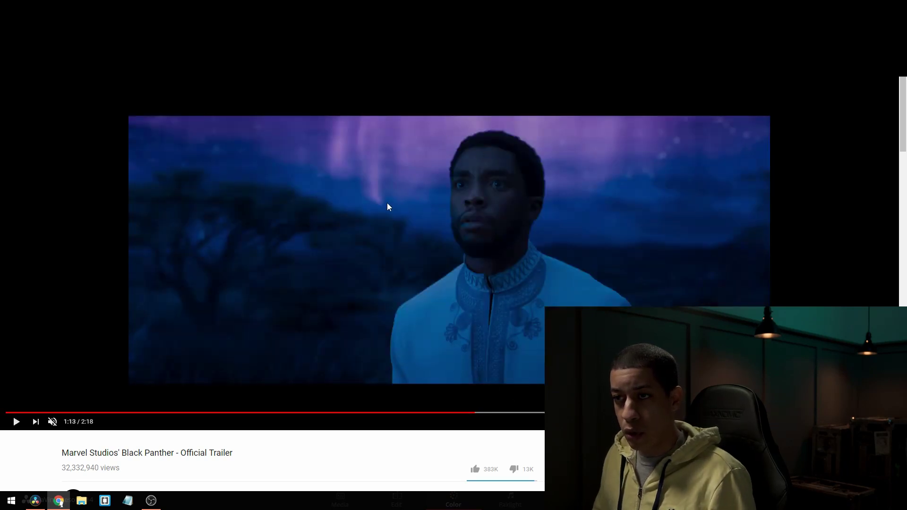
left_click(420, 221)
left_click(405, 226)
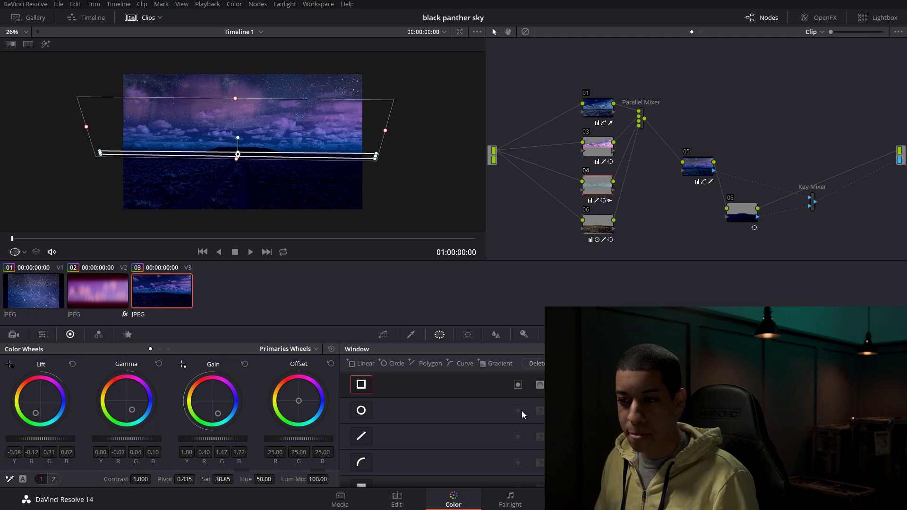
On the Edit page, preview the desert path, clouds and starry night sky images in the source viewer
left_click(397, 499)
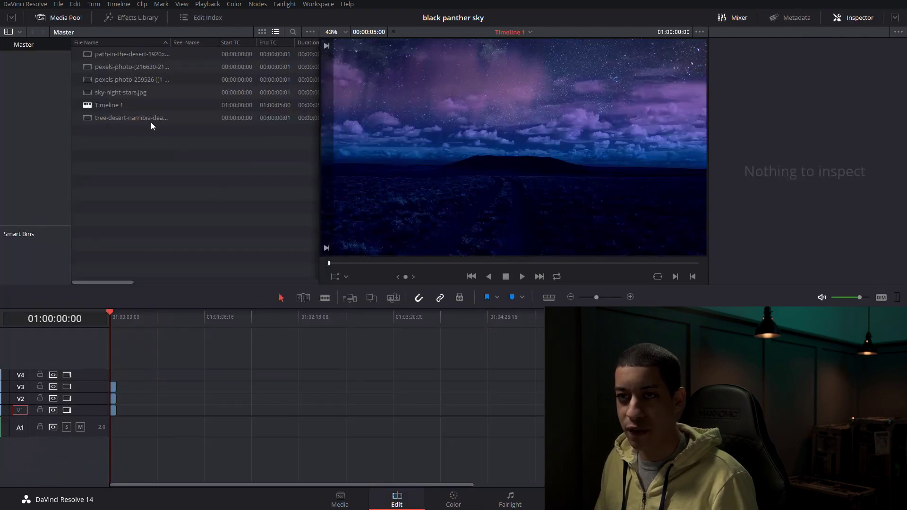
left_click(129, 53)
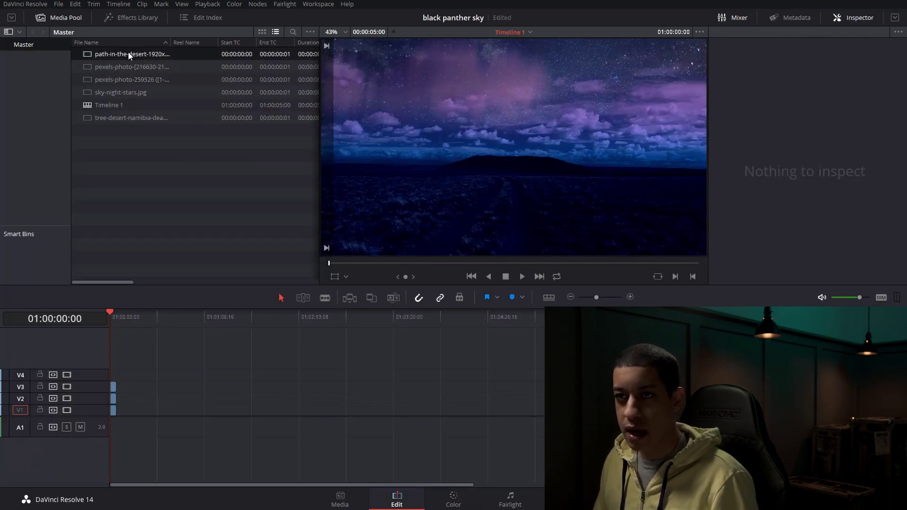
double_click(128, 54)
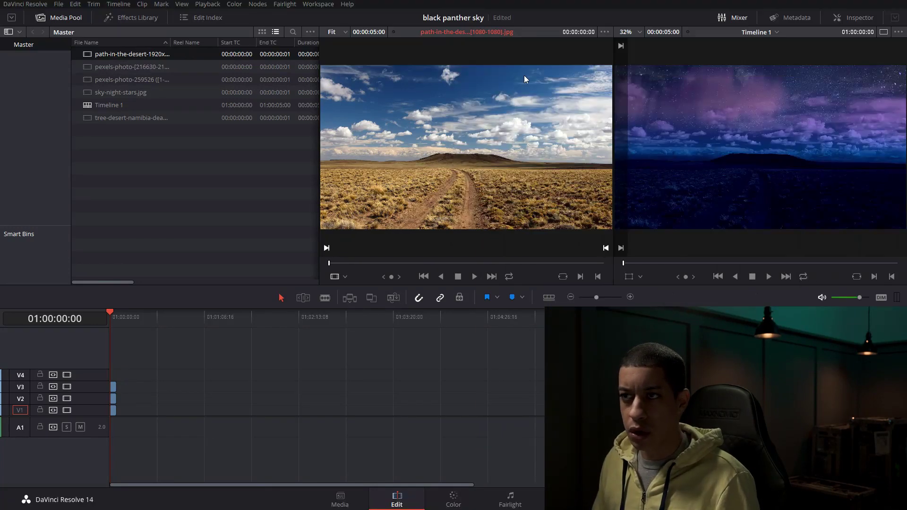
left_click(128, 68)
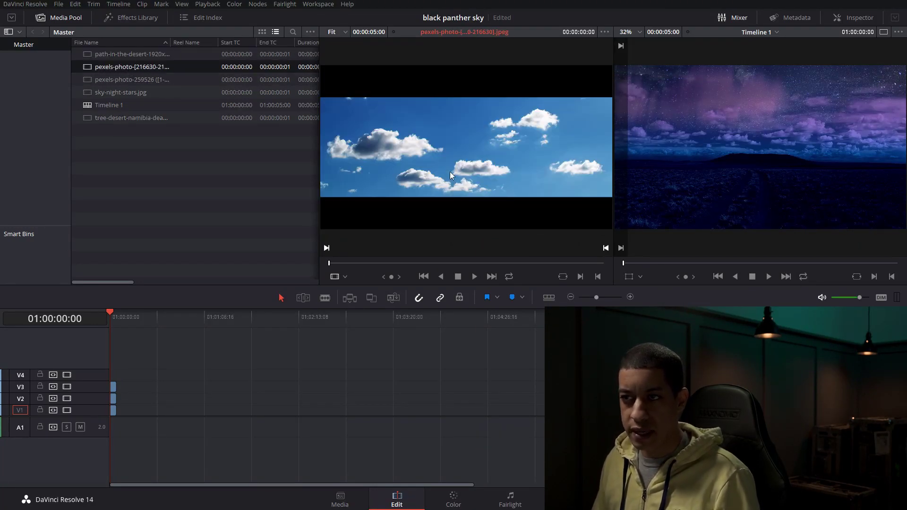
left_click(132, 95)
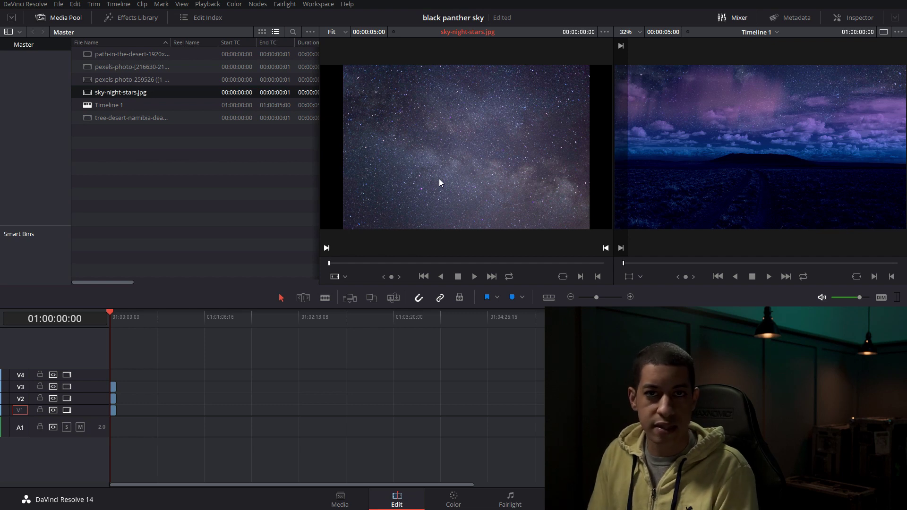
Hide tracks V3 and V2 to inspect each layer, re-enable both, and hide the Media Pool
left_click(166, 387)
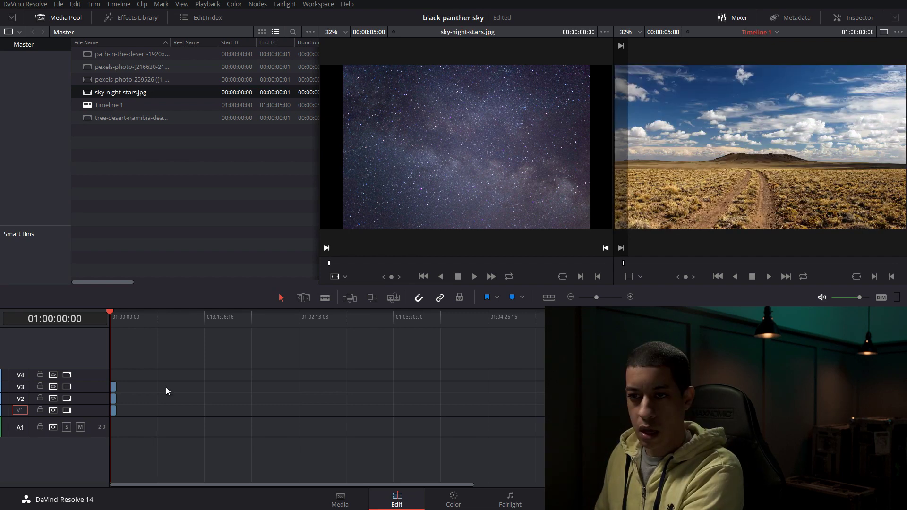
left_click(113, 391)
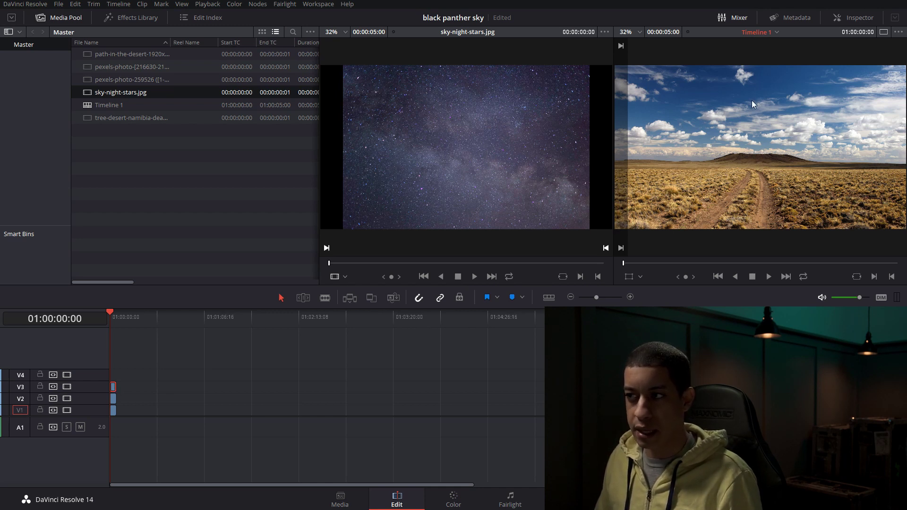
left_click(66, 386)
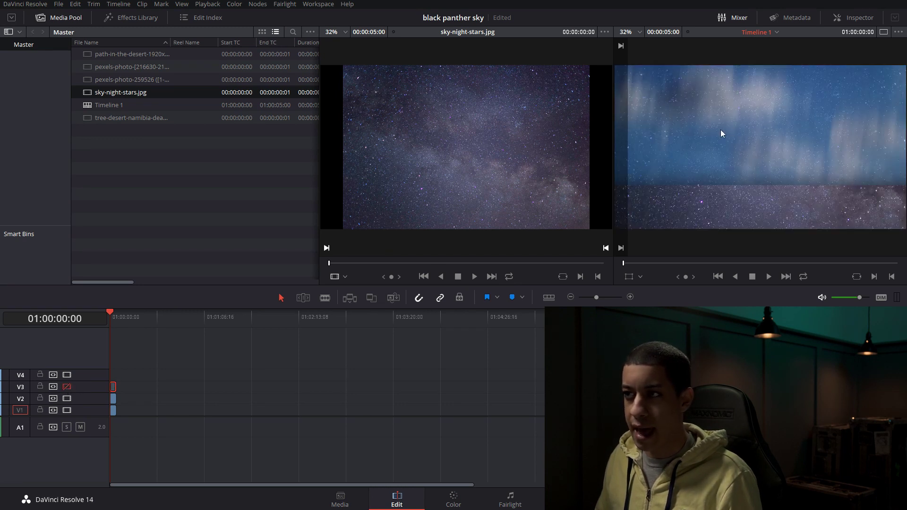
left_click(144, 67)
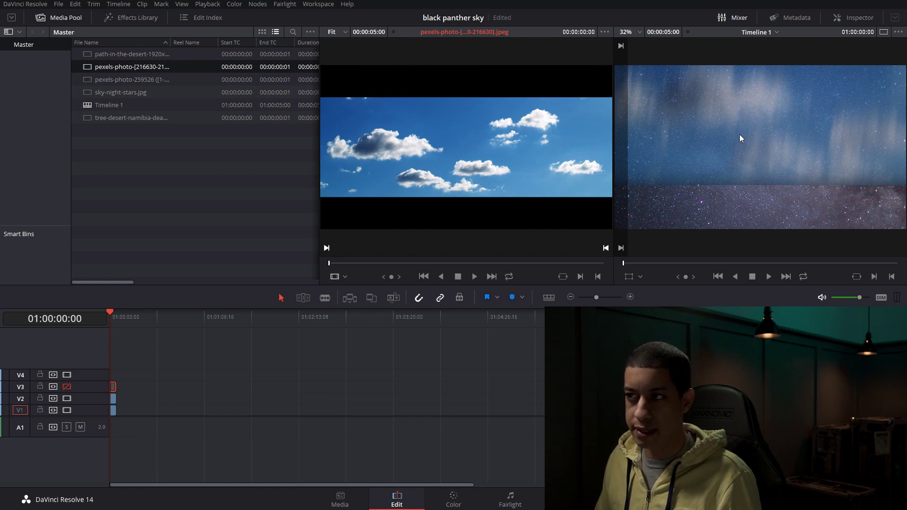
left_click(68, 399)
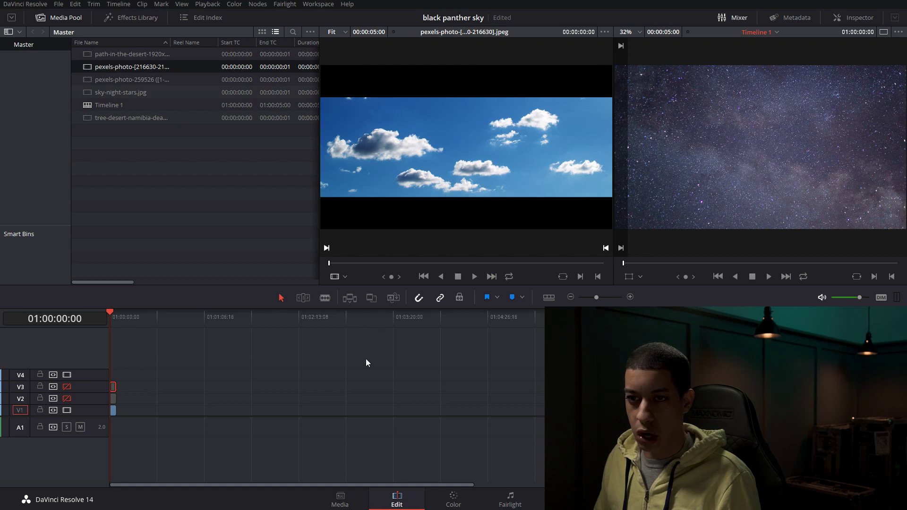
left_click(67, 399)
left_click(67, 387)
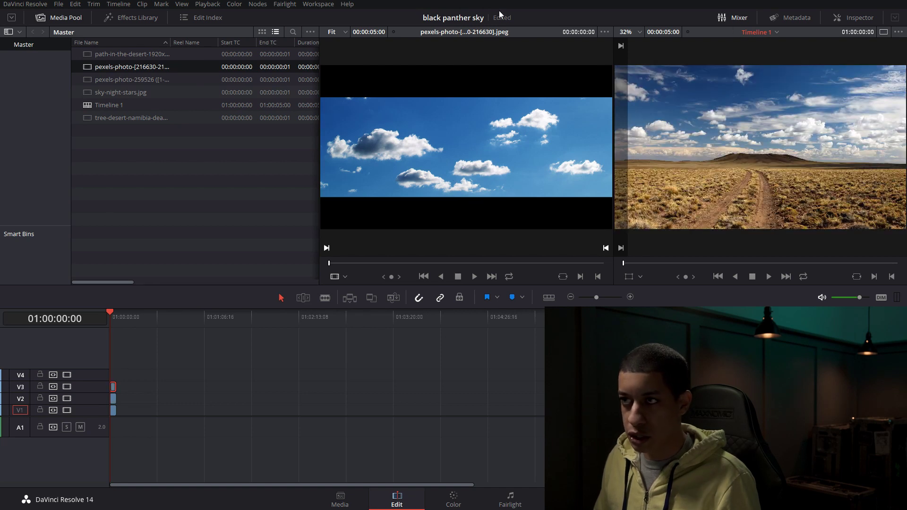
left_click(57, 17)
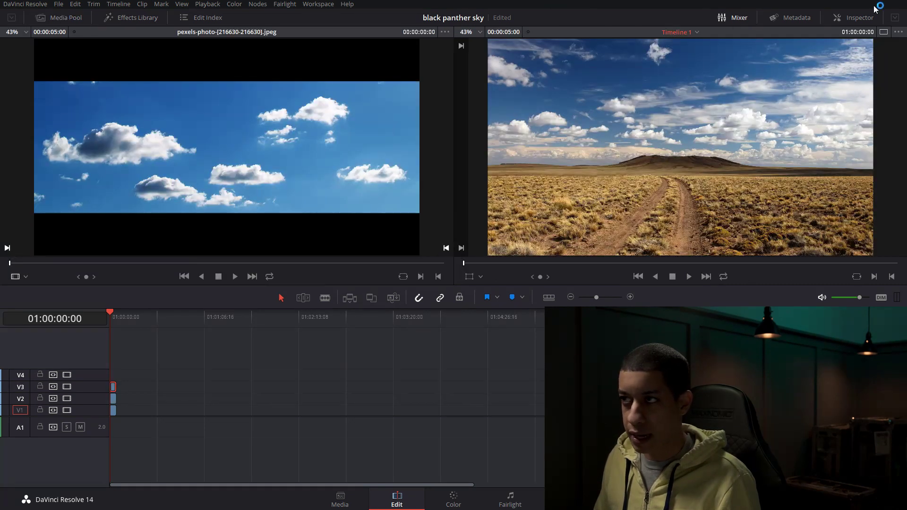
Inspect the V2 clouds clip: 58.47 opacity, 1.740 zoom and its Directional Blur effect
left_click(843, 18)
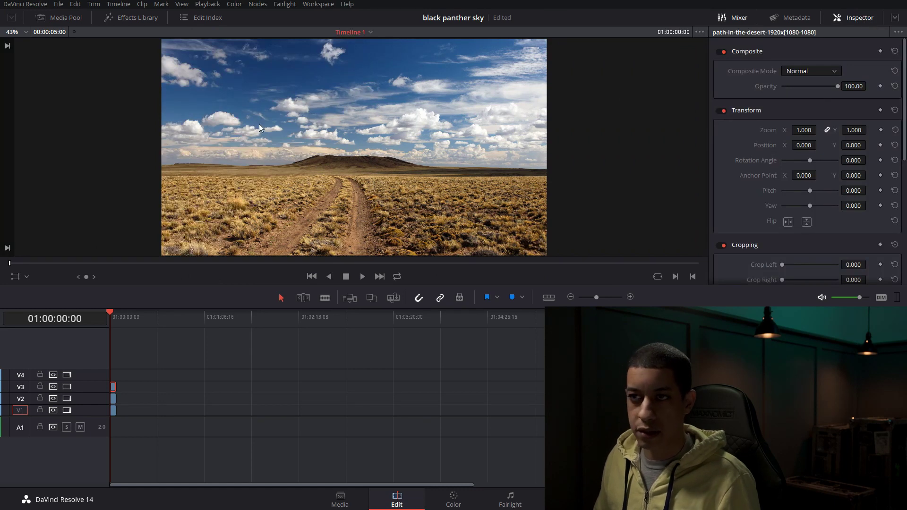
left_click(114, 398)
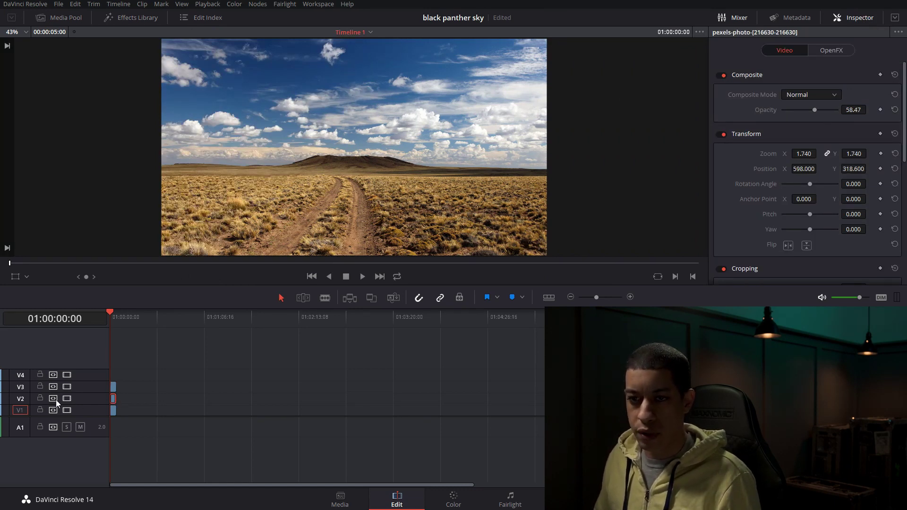
left_click(66, 386)
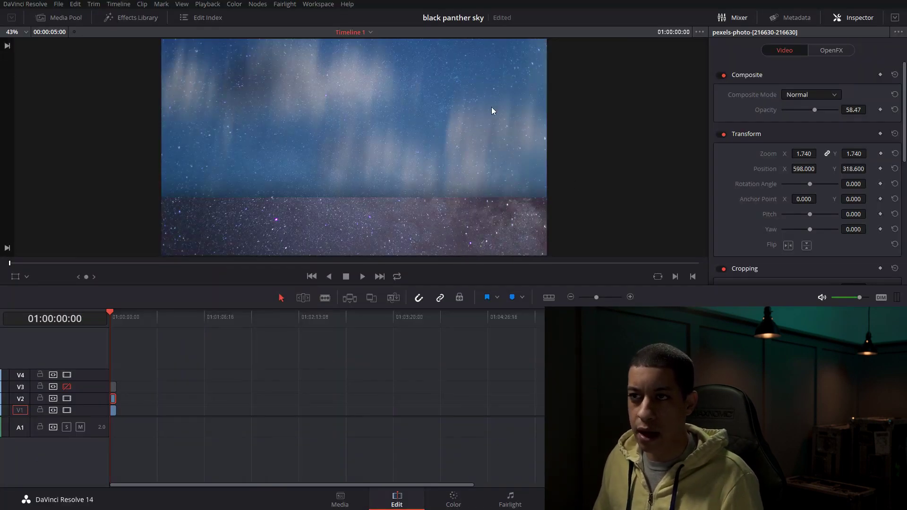
left_click(828, 51)
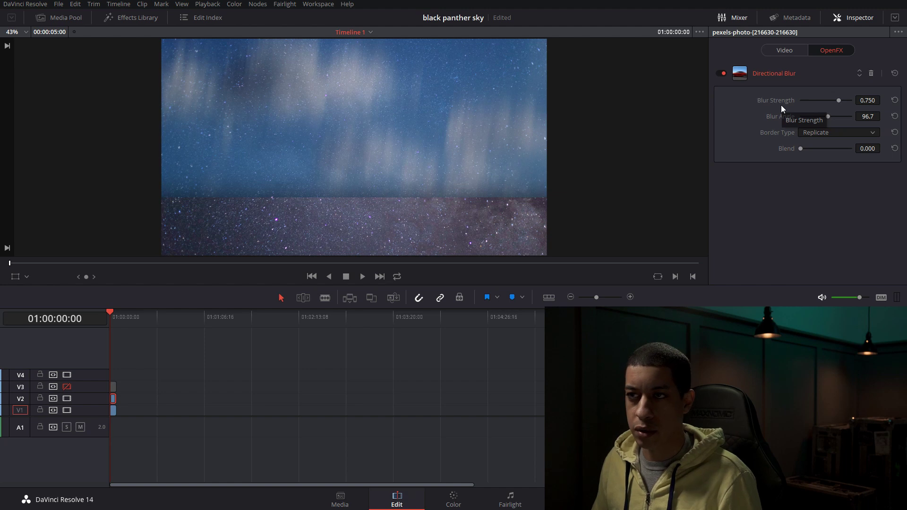
left_click(784, 50)
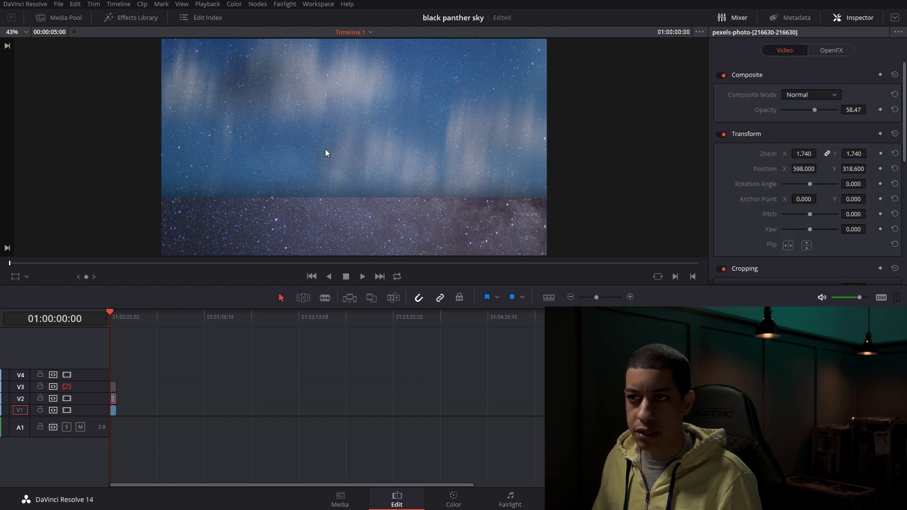
Toggle tracks V3 and V2 off to view the stars alone, then re-enable all tracks
left_click(67, 387)
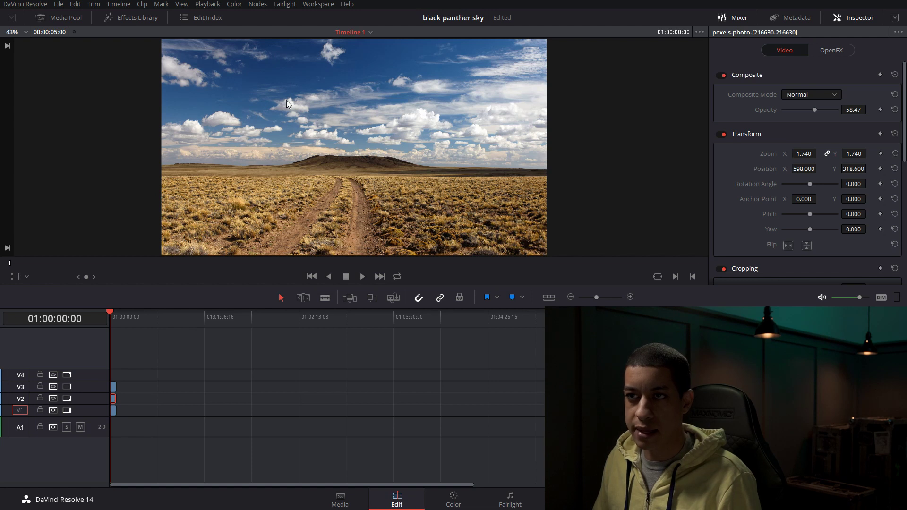
left_click(66, 387)
left_click(67, 399)
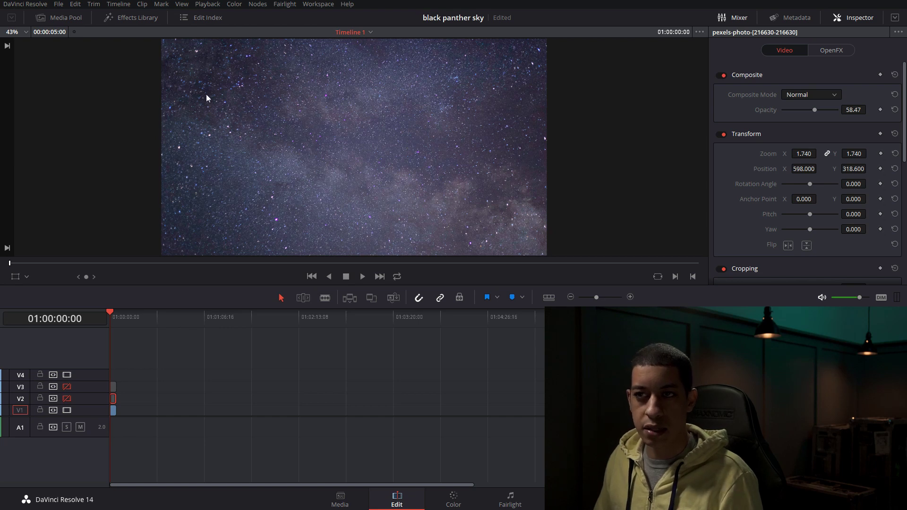
left_click(67, 398)
left_click(66, 387)
On the Color page, disable node 01 of starry-sky clip 01 to show ungraded stars with pink aurora
left_click(454, 499)
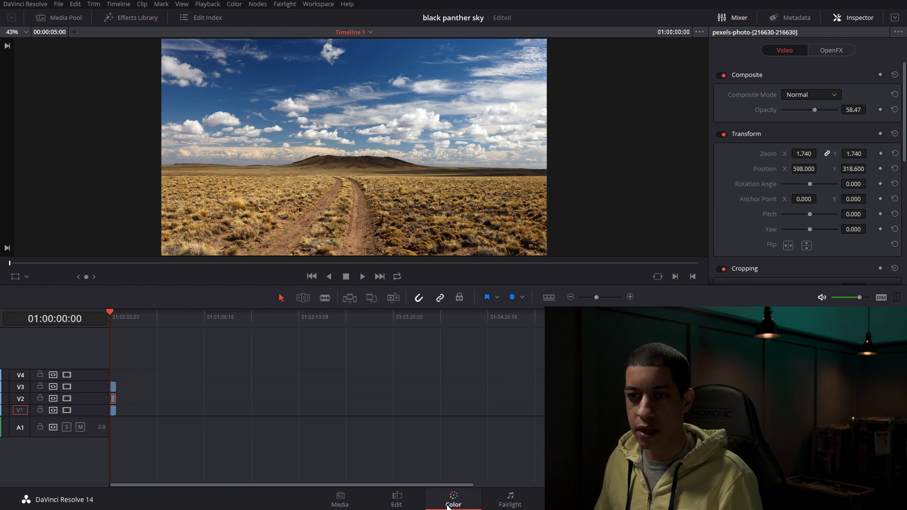
left_click(95, 18)
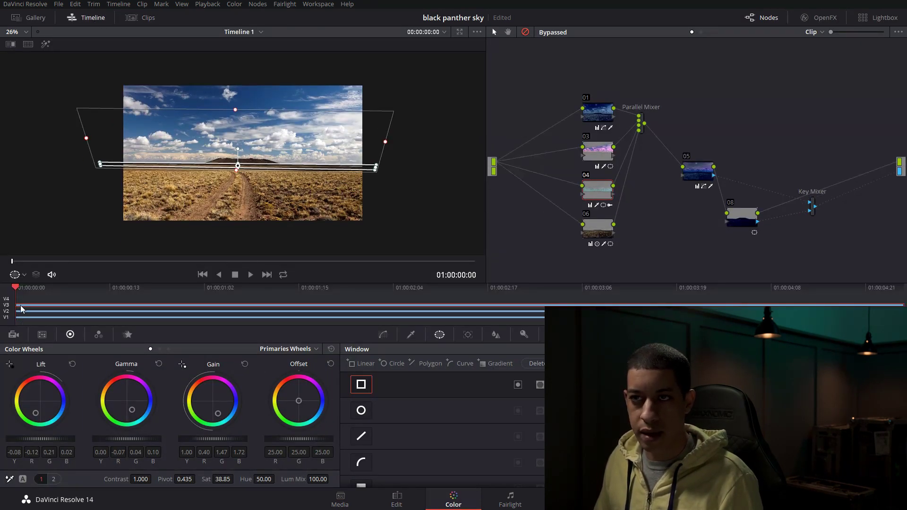
left_click(146, 20)
left_click(37, 254)
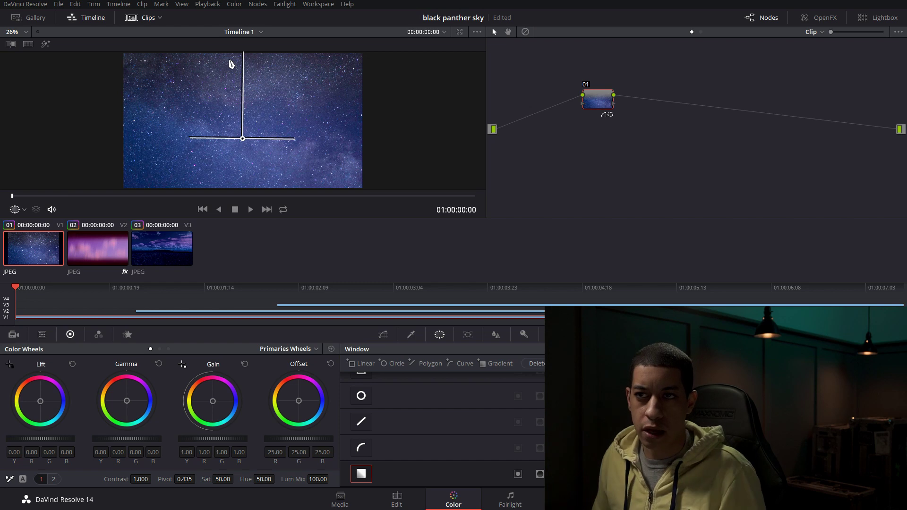
key("ctrl+d")
key("ctrl+d")
key("ctrl+d")
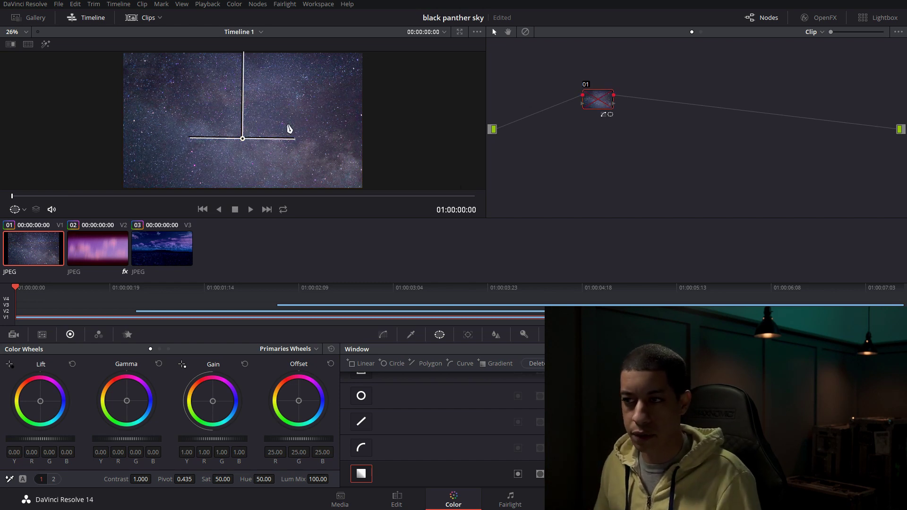
left_click(173, 297)
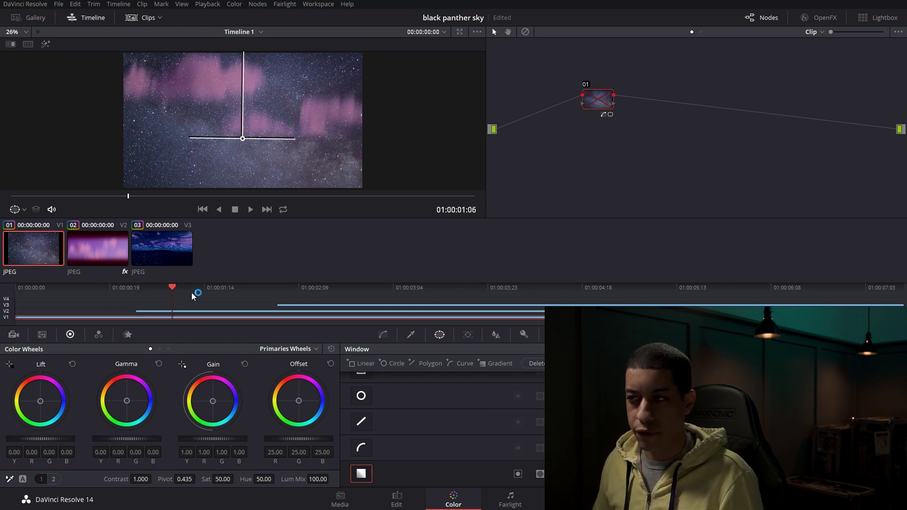
On clip 02, tidy node 01 and toggle the Saturation qualifier isolating the pink aurora clouds
left_click(97, 250)
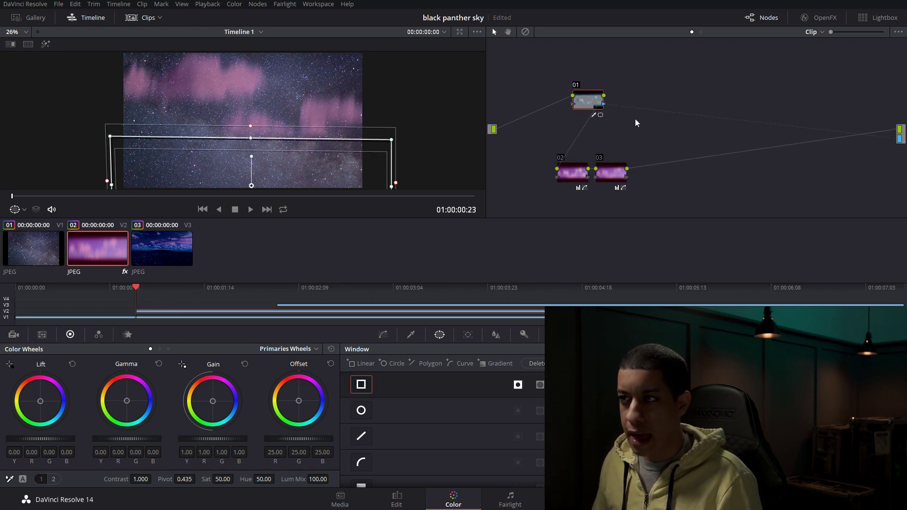
left_click_drag(584, 102, 553, 101)
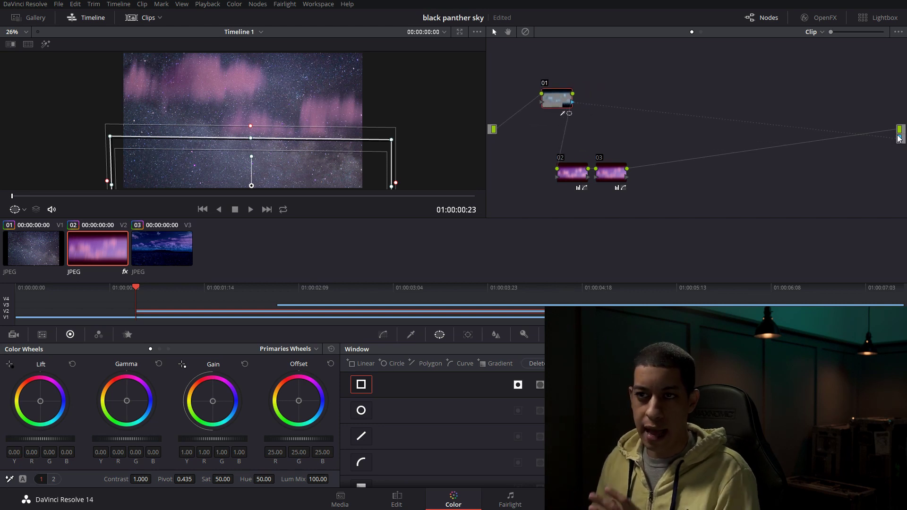
left_click(410, 334)
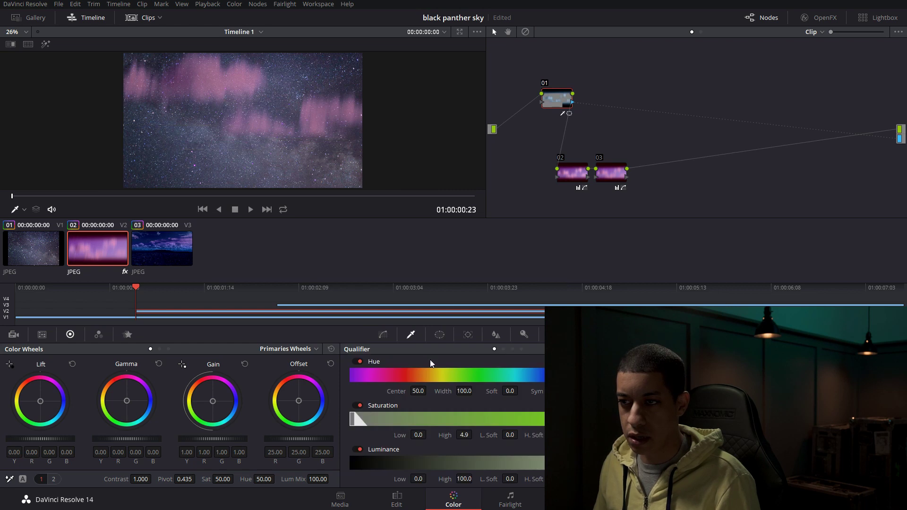
left_click(358, 405)
left_click(357, 406)
left_click(357, 406)
left_click(358, 406)
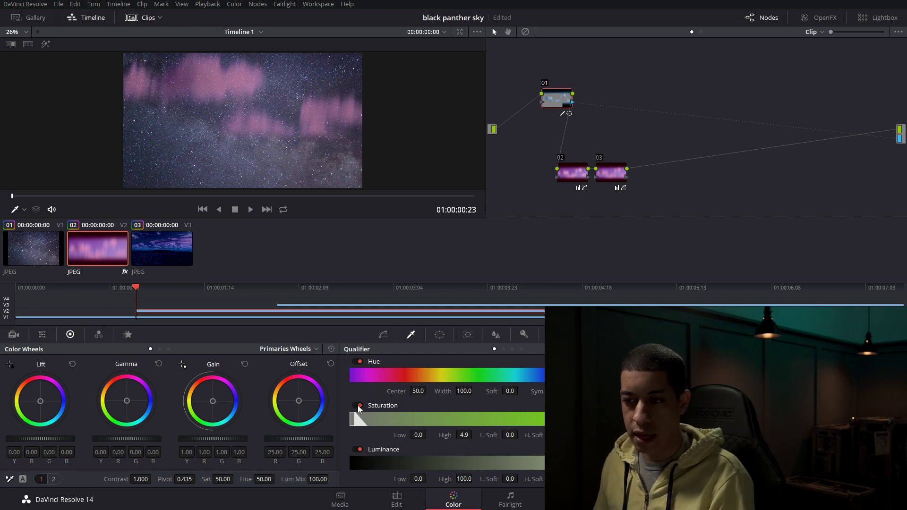
left_click(358, 405)
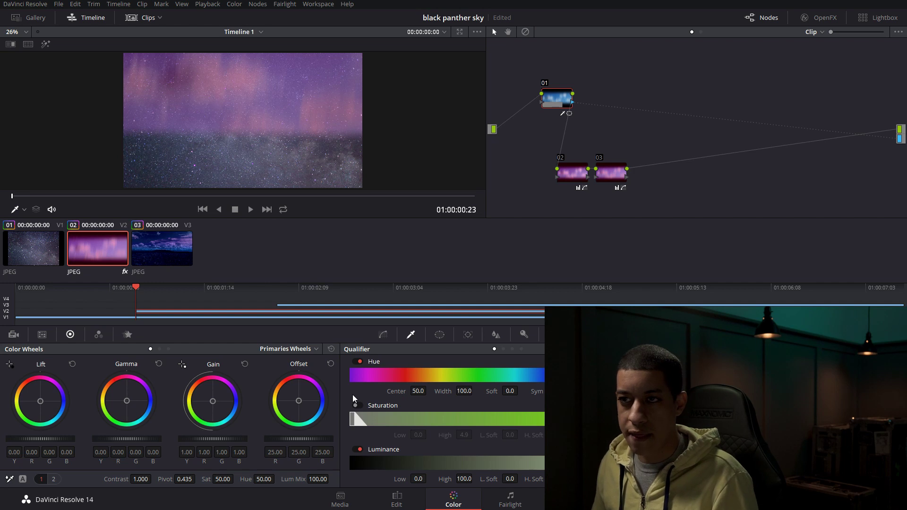
left_click(355, 405)
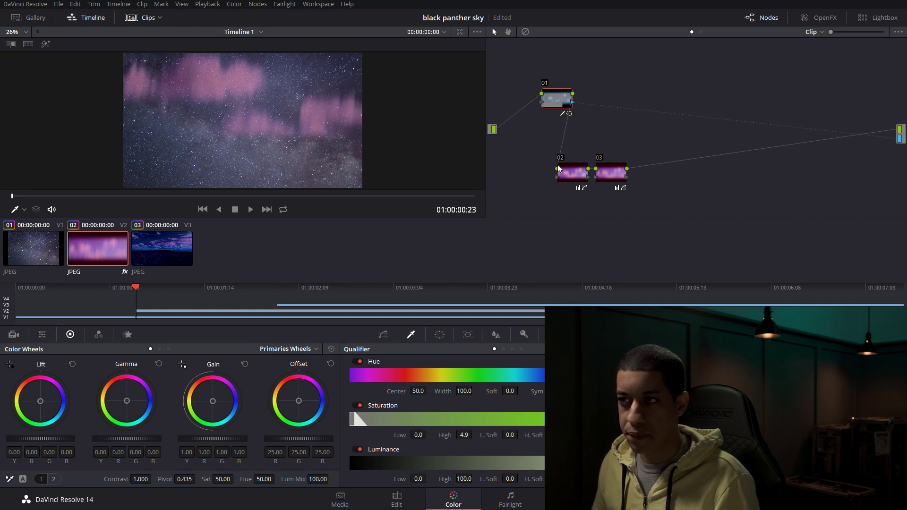
Move node 02, compare against the trailer, and view the finished composite at 01:00:02:18
left_click_drag(575, 176, 621, 172)
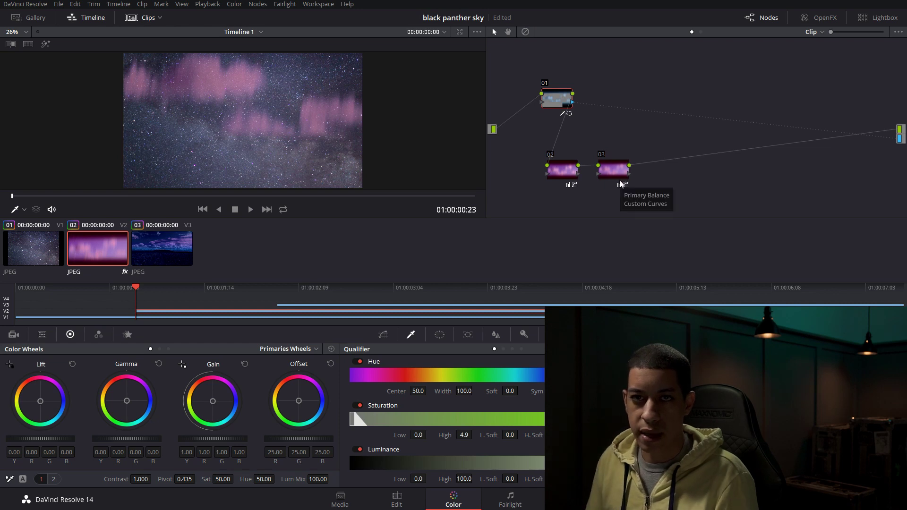
key("alt+Tab")
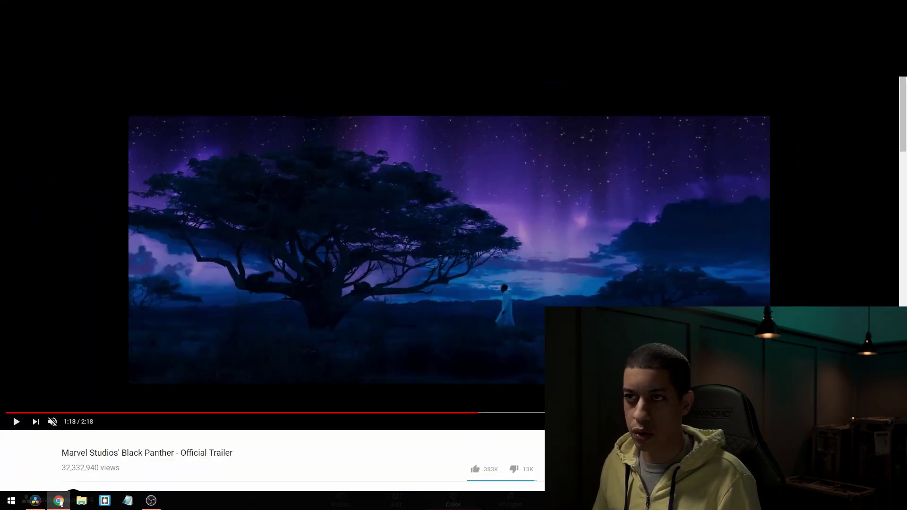
left_click(59, 501)
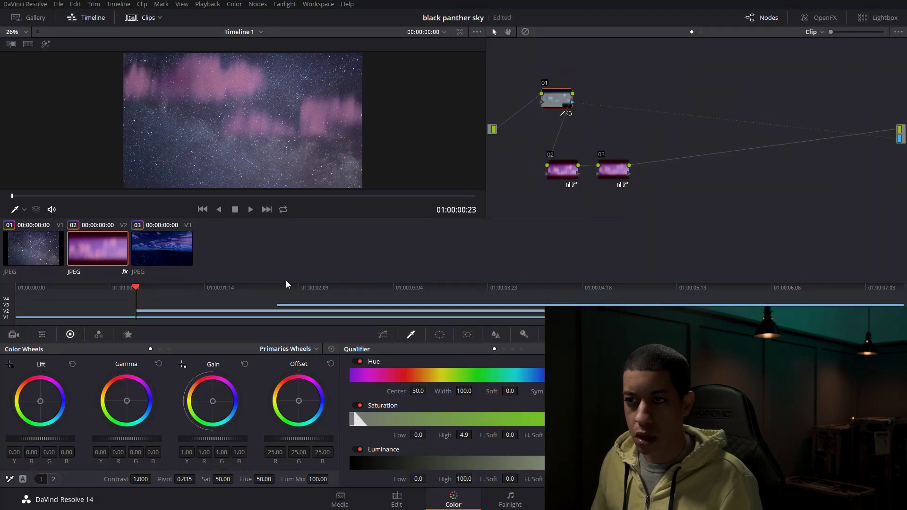
left_click(364, 293)
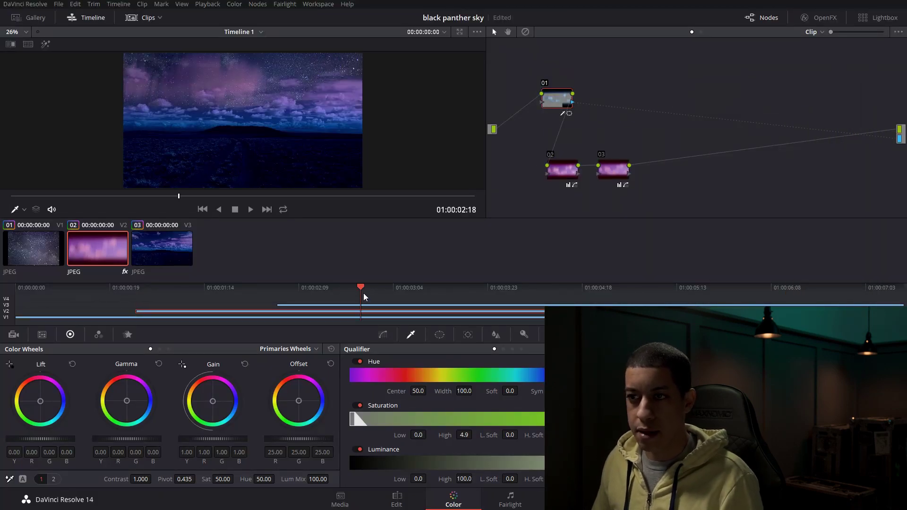
Open desert clip 03's node tree, inspect node 01, and toggle node 04 off and on
left_click(160, 250)
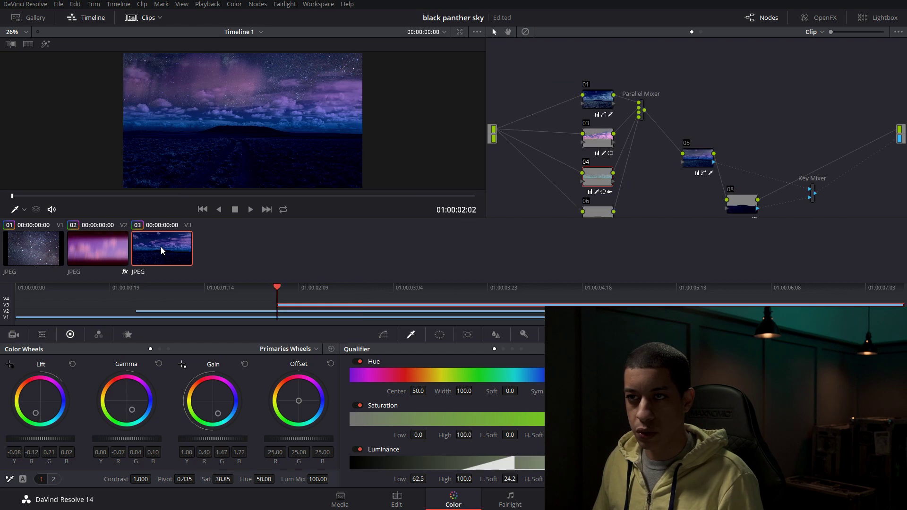
scroll(675, 174, "down", 3)
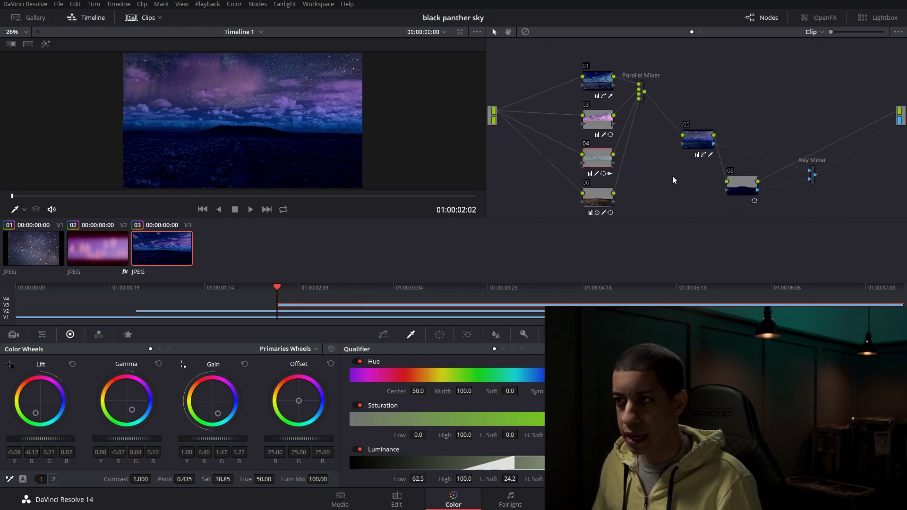
left_click(594, 81)
mouse_move(593, 82)
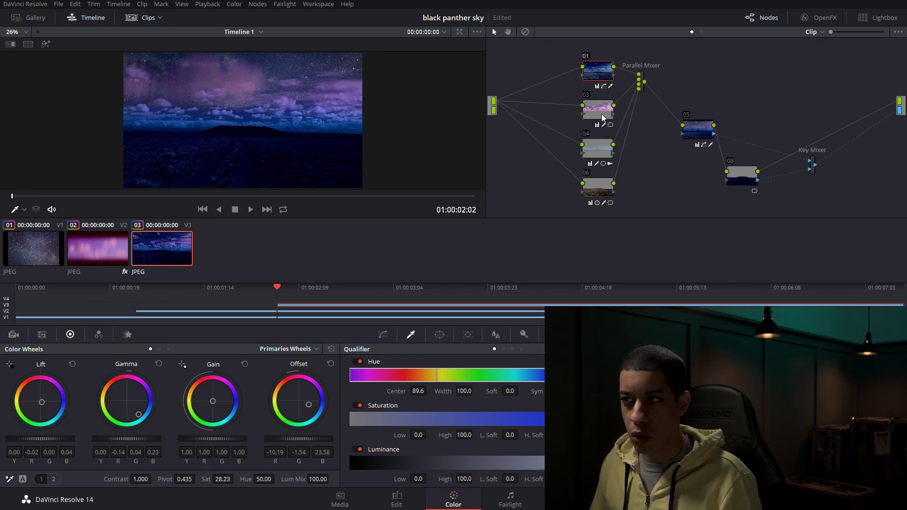
mouse_move(601, 115)
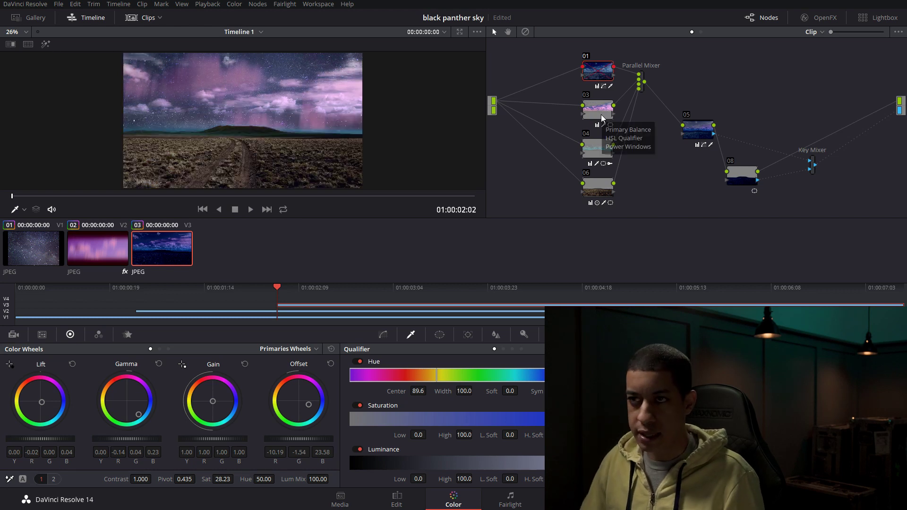
left_click(590, 151)
key("ctrl+d")
mouse_move(583, 166)
key("ctrl+d")
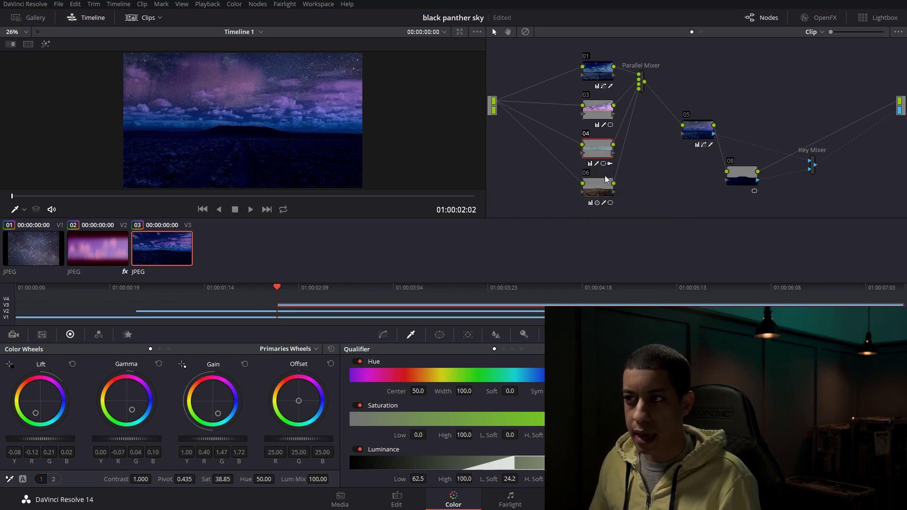
Toggle node 06's dark-blue ground grade off and on twice to compare
left_click(602, 191)
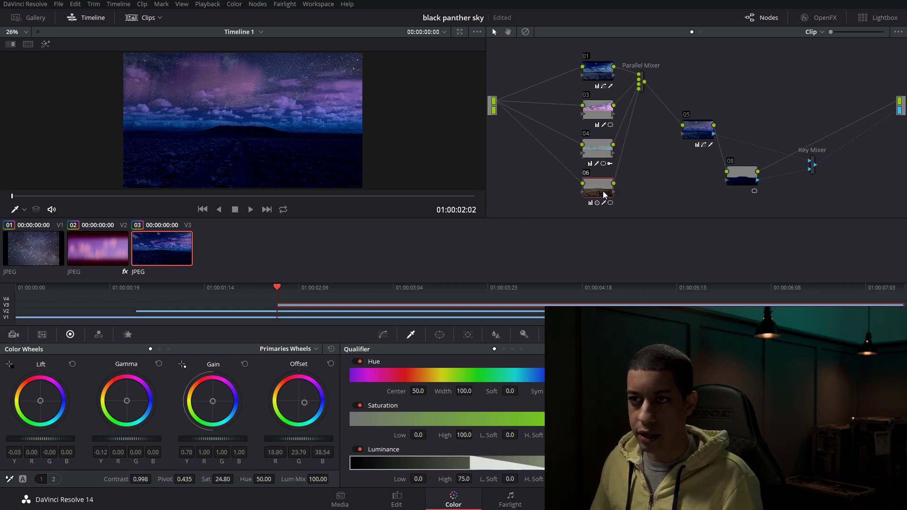
mouse_move(602, 190)
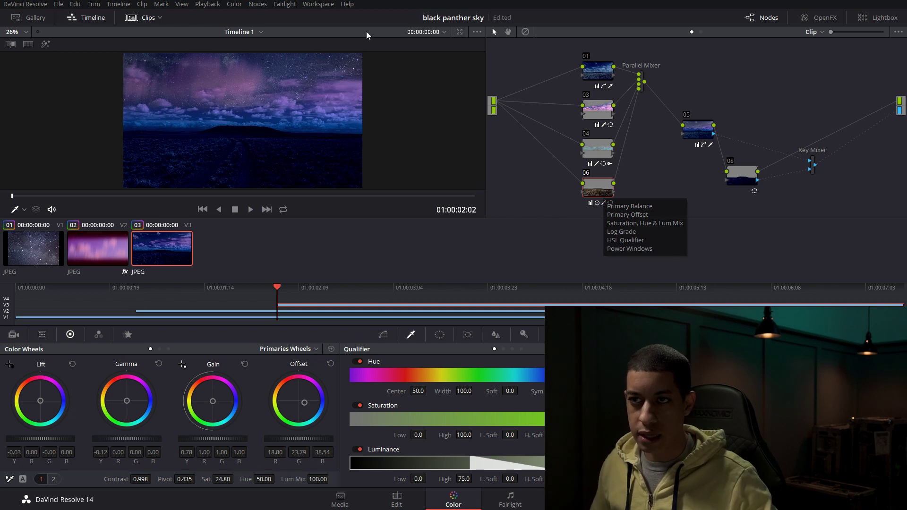
key("ctrl+d")
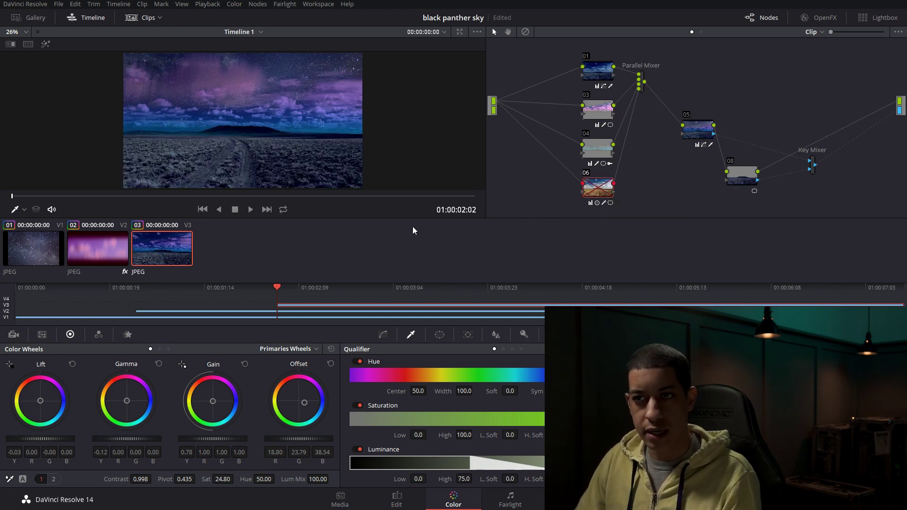
key("ctrl+d")
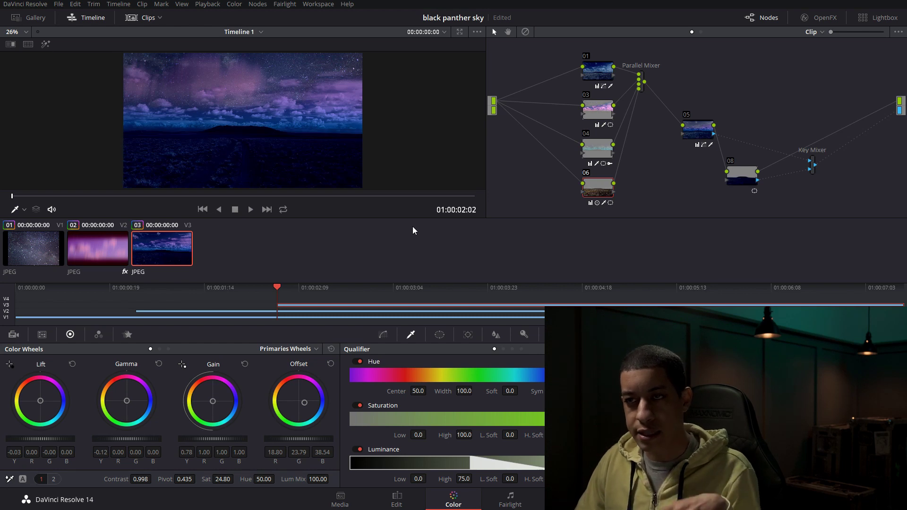
key("ctrl+d")
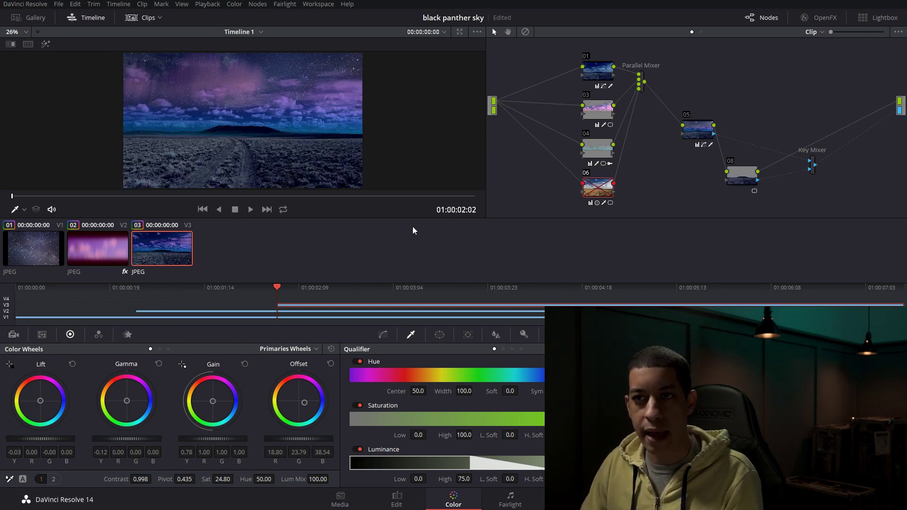
key("ctrl+d")
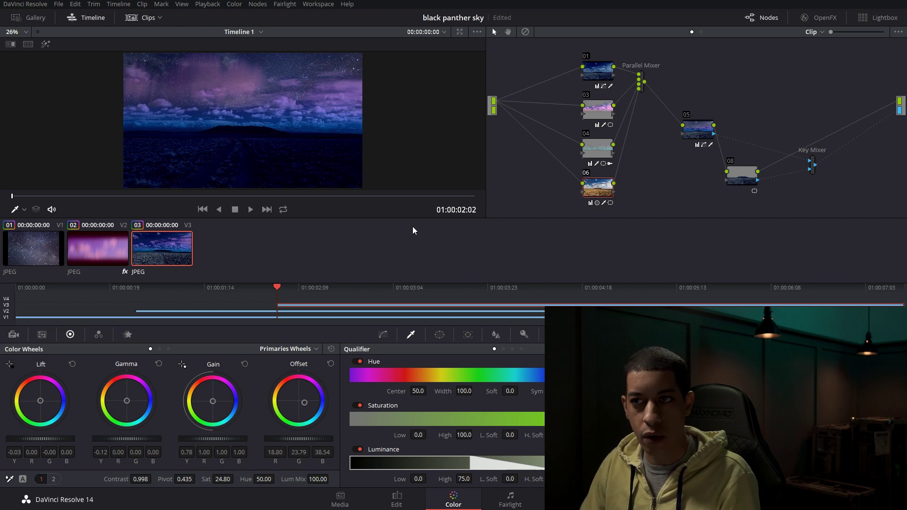
Toggle node 05 off and back on to compare the sky, then nudge node 08 left and select it
left_click(695, 135)
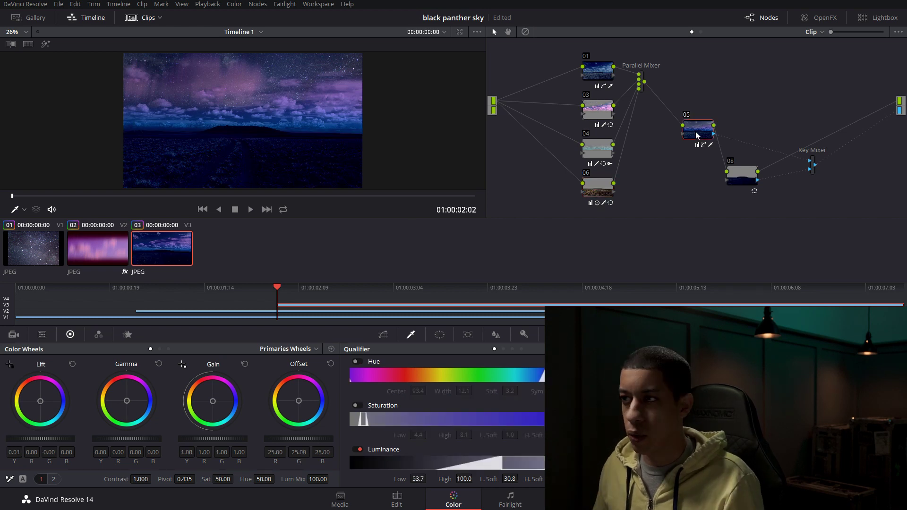
key("ctrl+d")
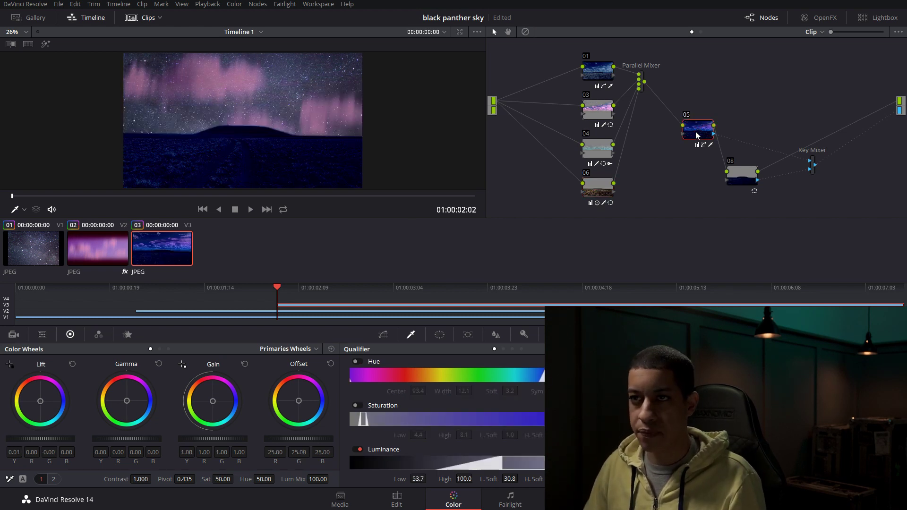
key("ctrl+d")
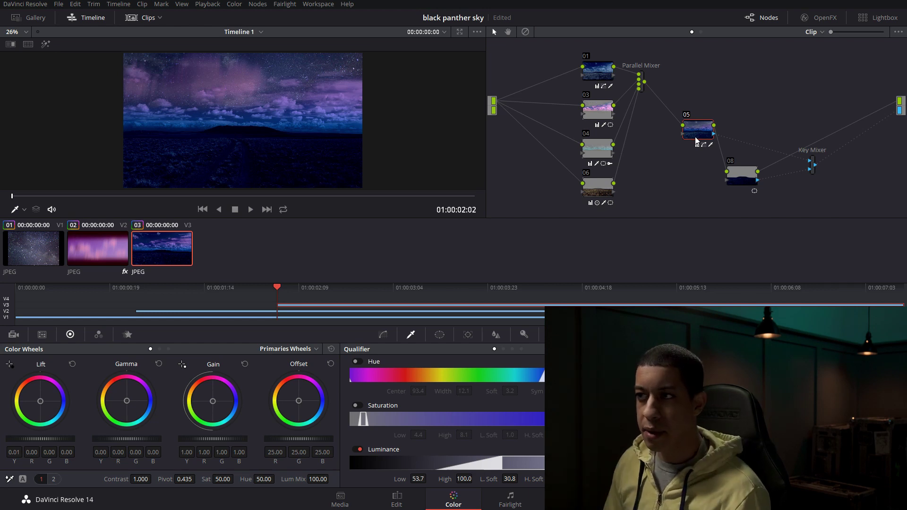
left_click_drag(734, 171, 719, 173)
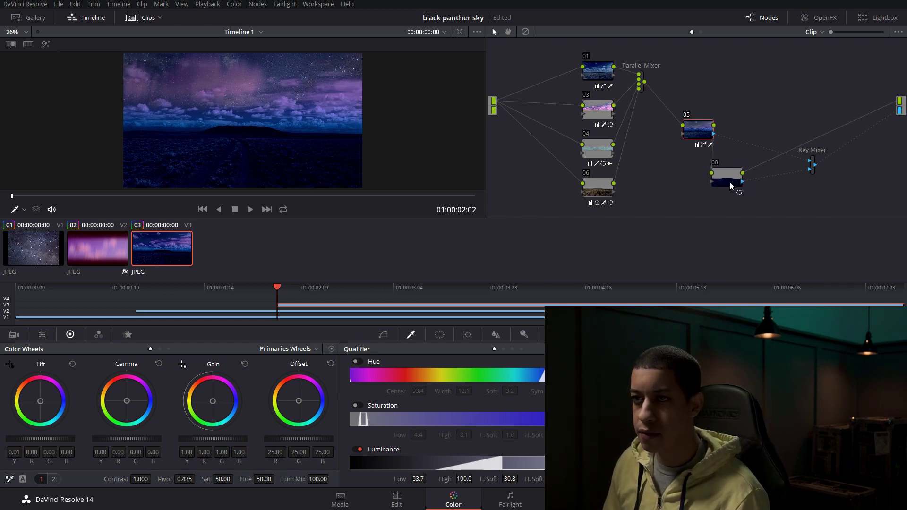
left_click(737, 176)
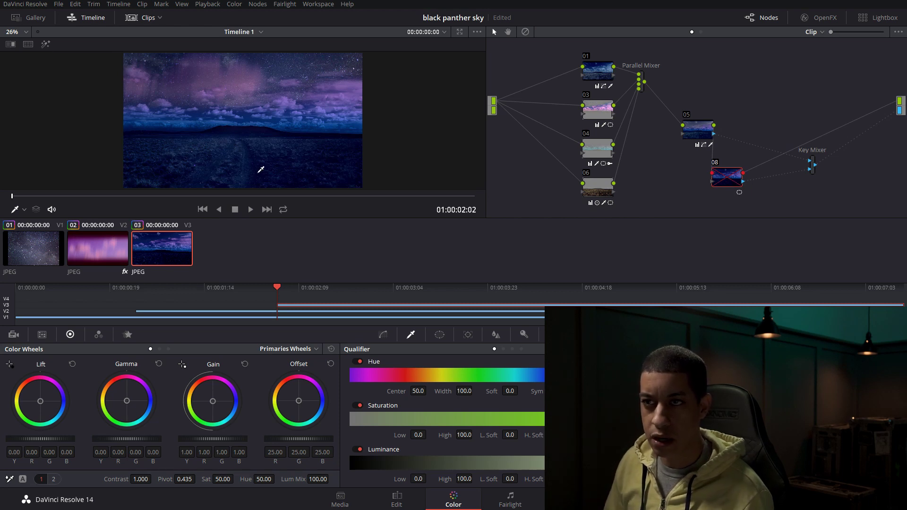
Re-enable node 08 to darken the desert foreground, reviewing the composite in the full-screen cinema viewer
scroll(248, 151, "up", 2)
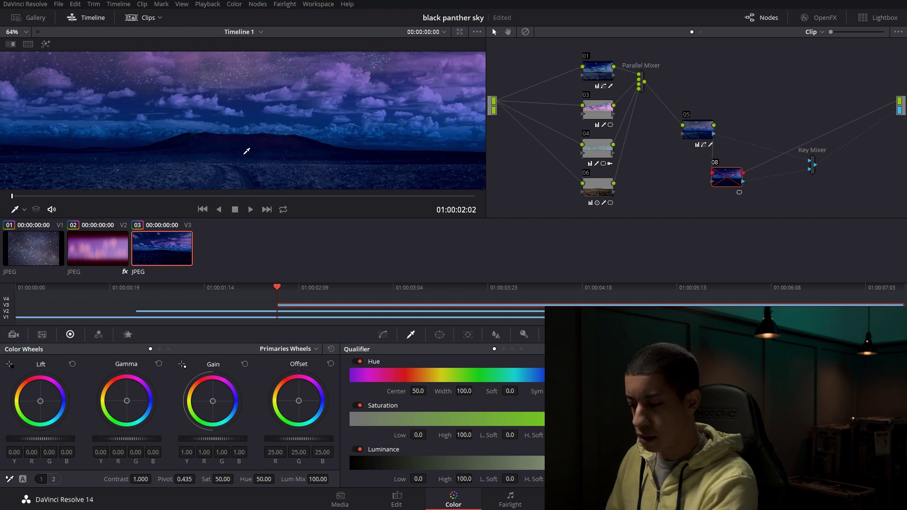
key("ctrl+f")
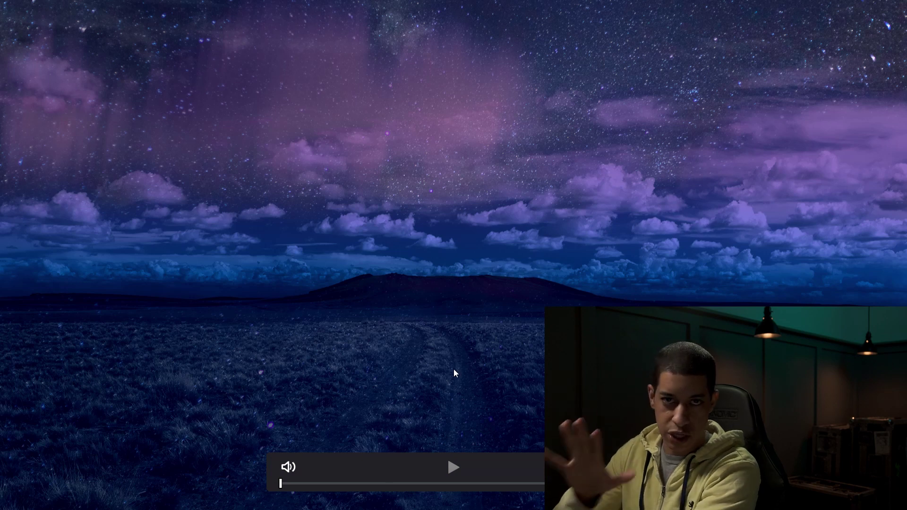
key("Escape")
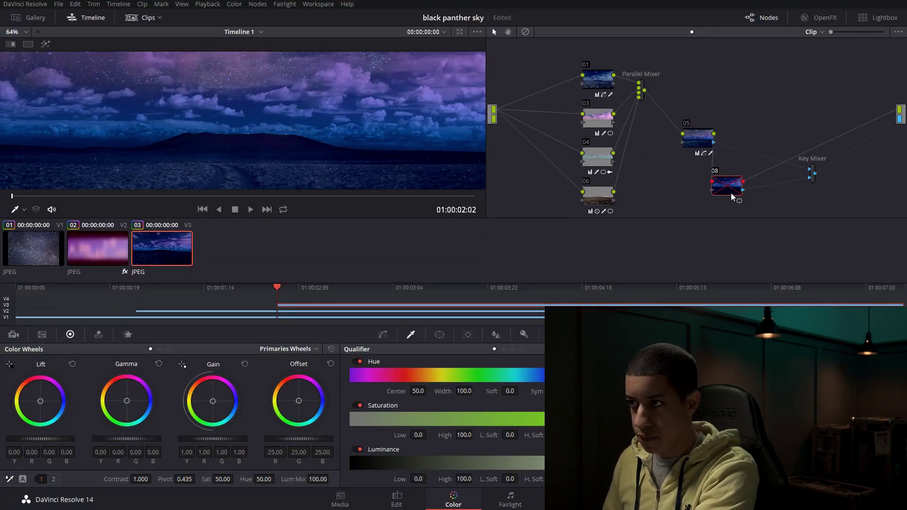
key("ctrl+f")
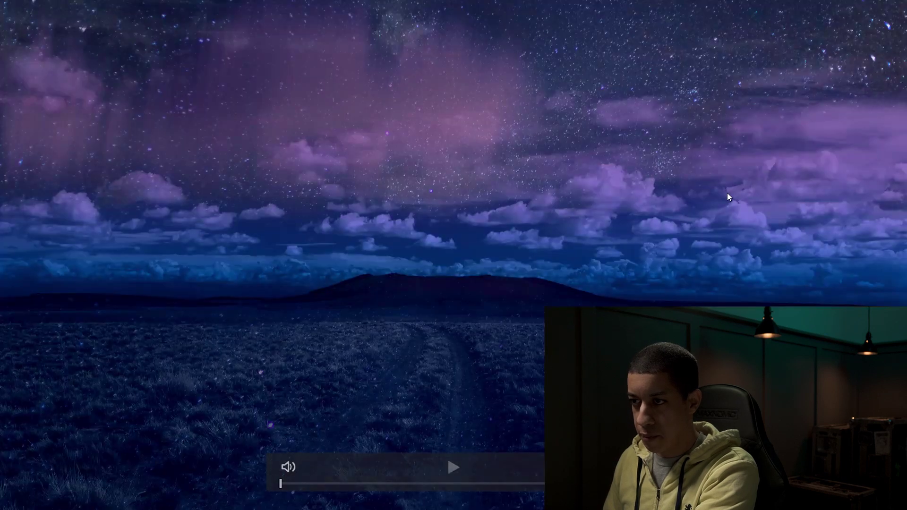
key("Escape")
key("ctrl+d")
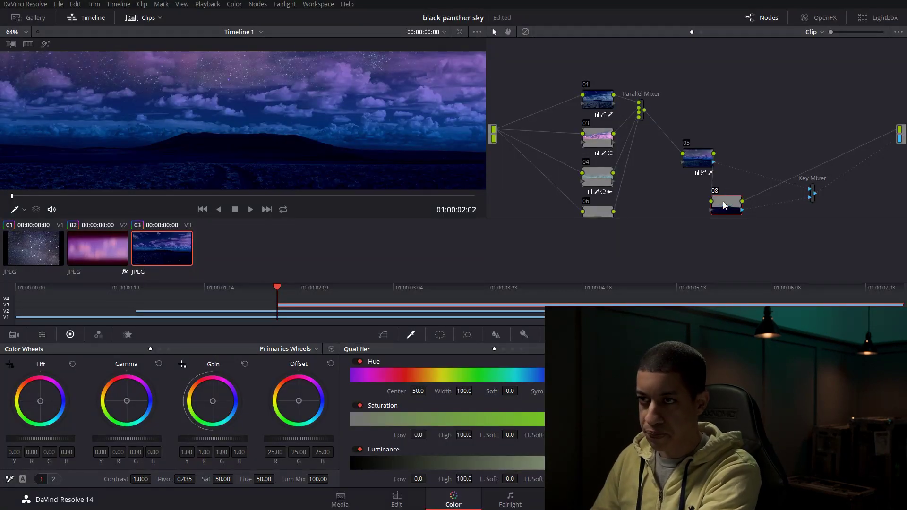
key("ctrl+f")
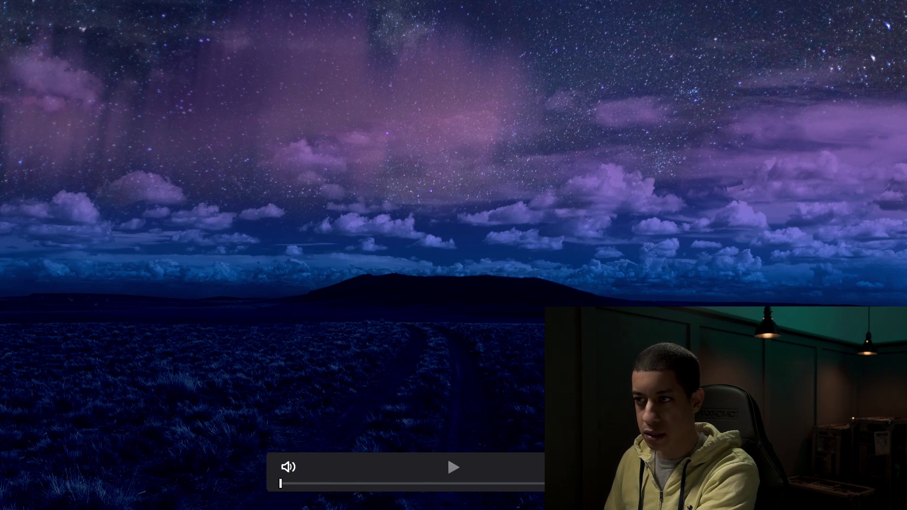
key("ctrl+f")
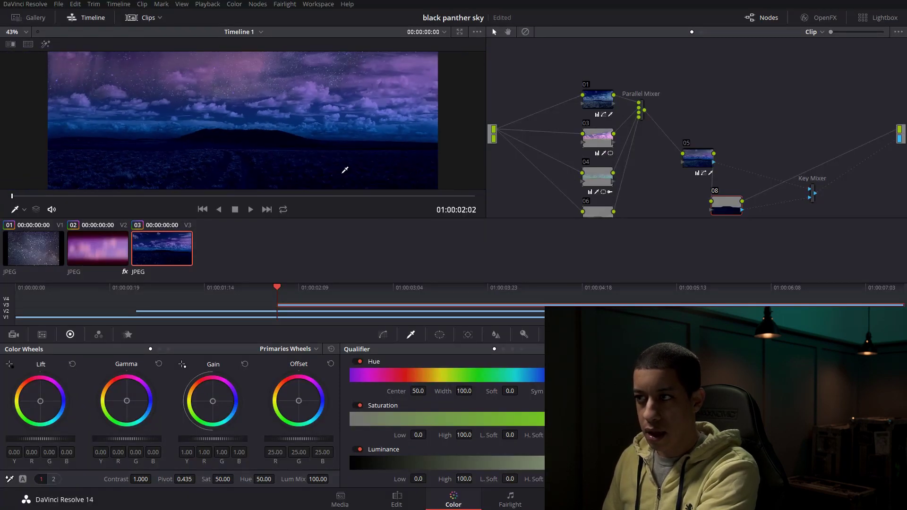
scroll(345, 165, "down", 2)
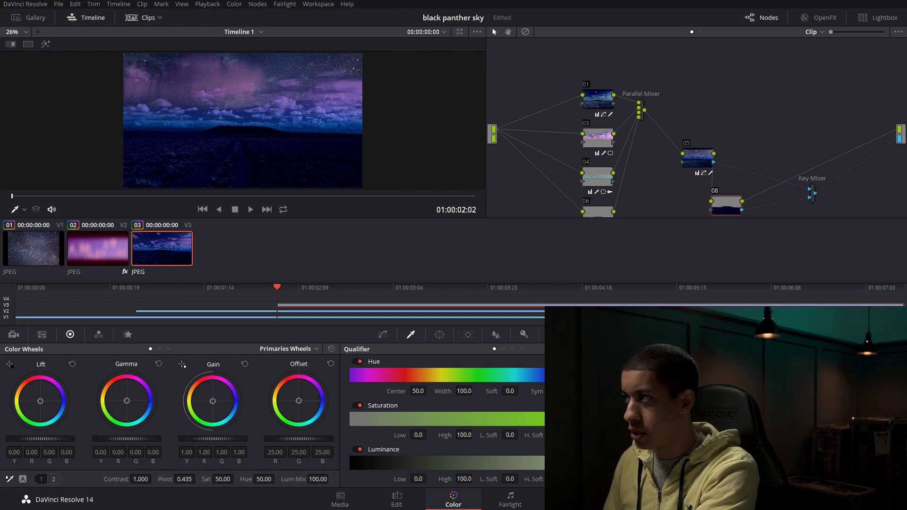
left_click(59, 501)
At 01:00:03:13, disable node 08's foreground darkening and select node 05, comparing with the trailer
left_click(59, 500)
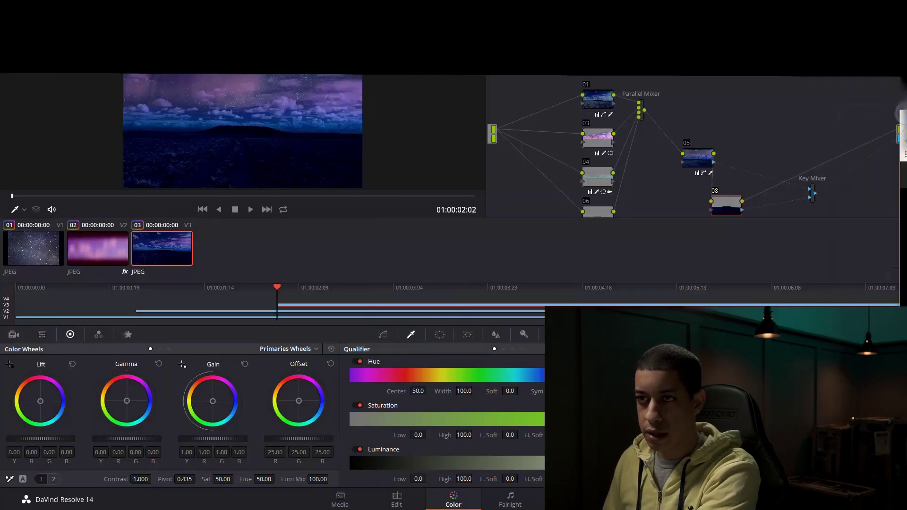
key("alt+Tab")
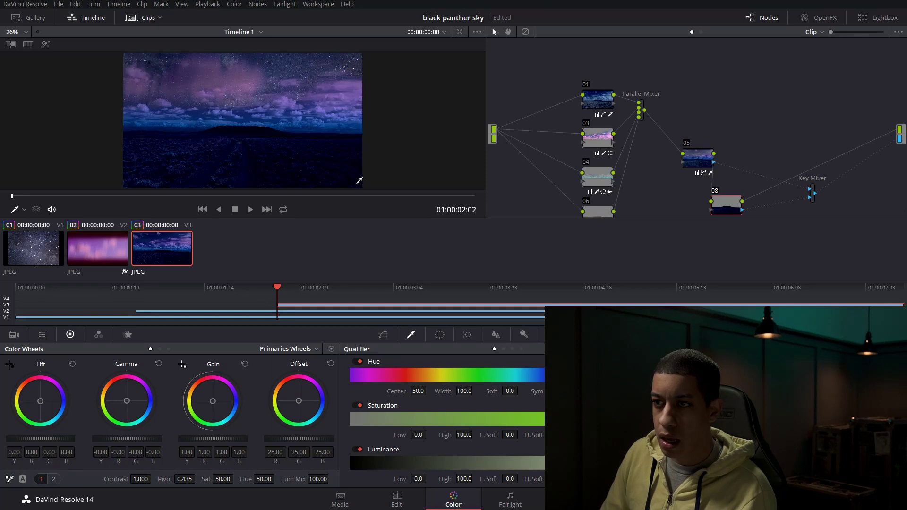
left_click(460, 297)
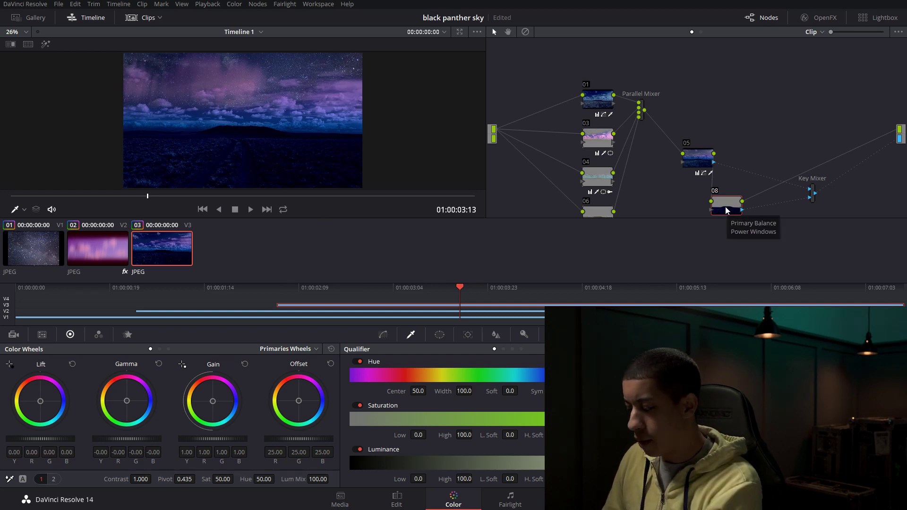
key("ctrl+d")
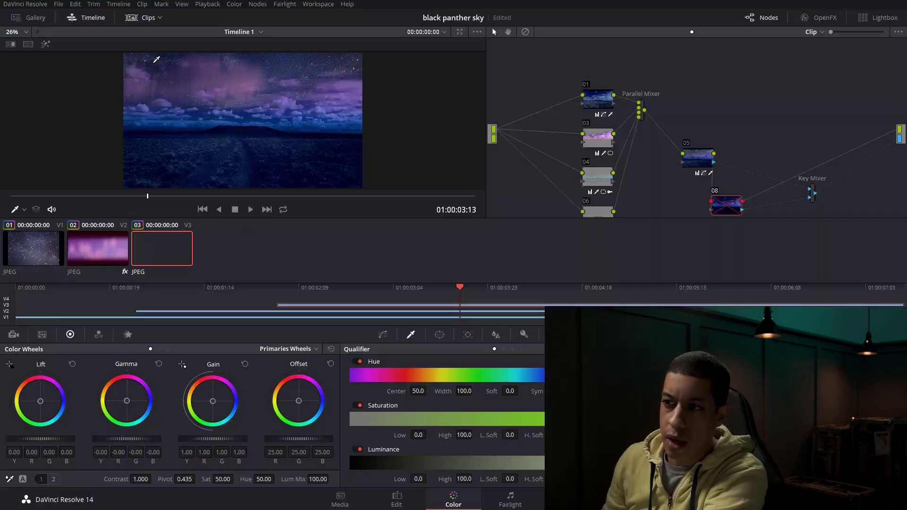
left_click(692, 162)
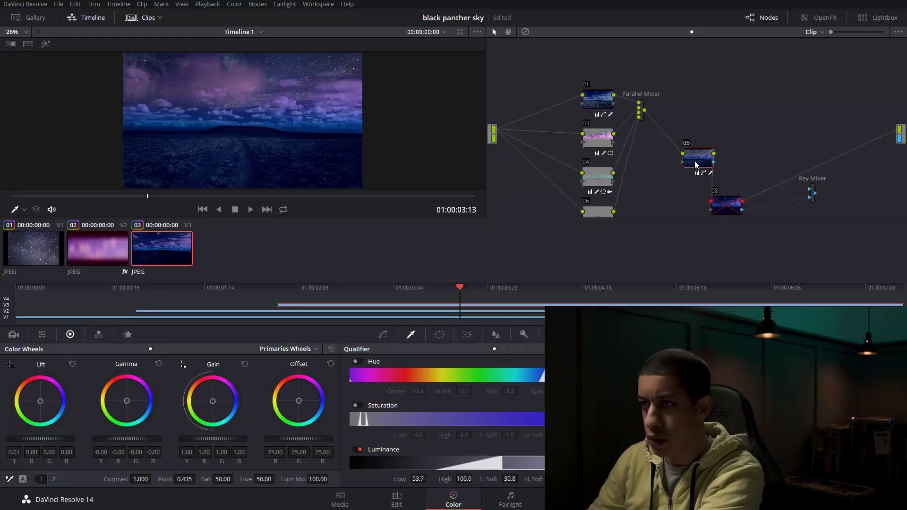
Disable node 05 to compare the sky against the trailer's aurora
key("ctrl+d")
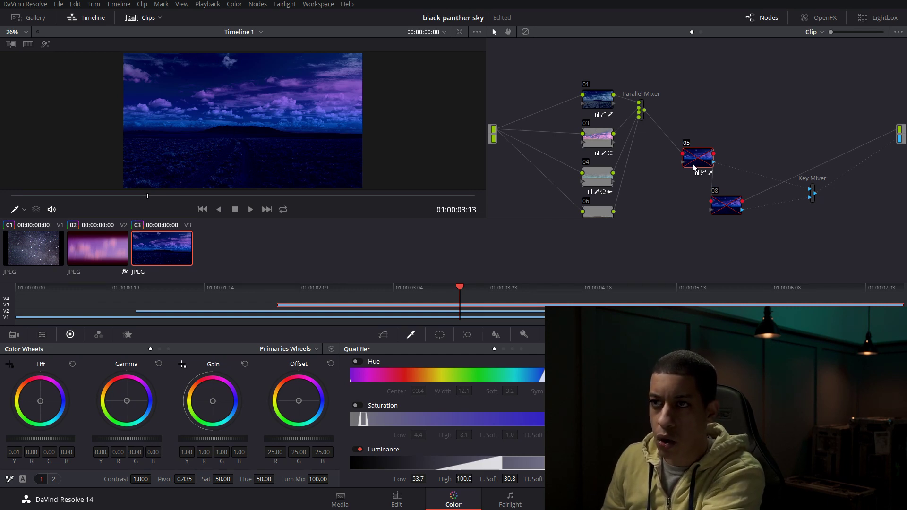
Re-enable node 05, display node 08's window shape in the viewer, and save the project
key("ctrl+d")
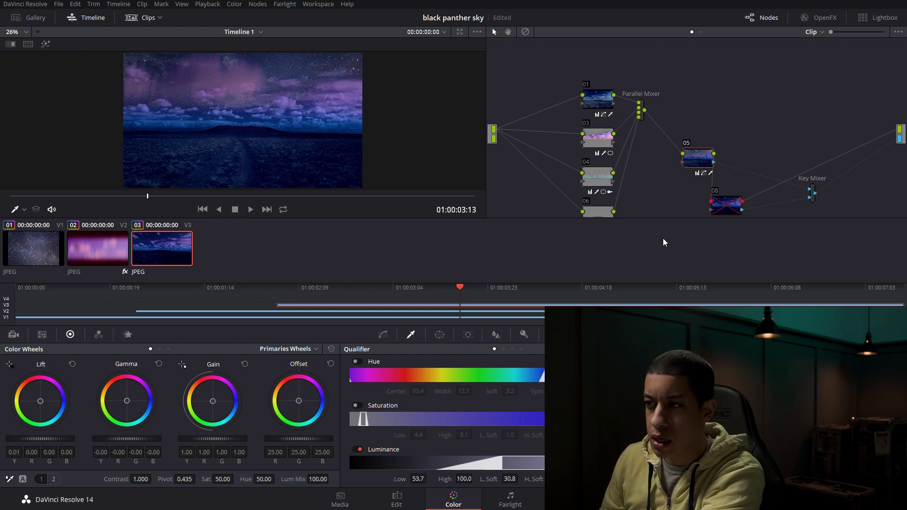
left_click(726, 209)
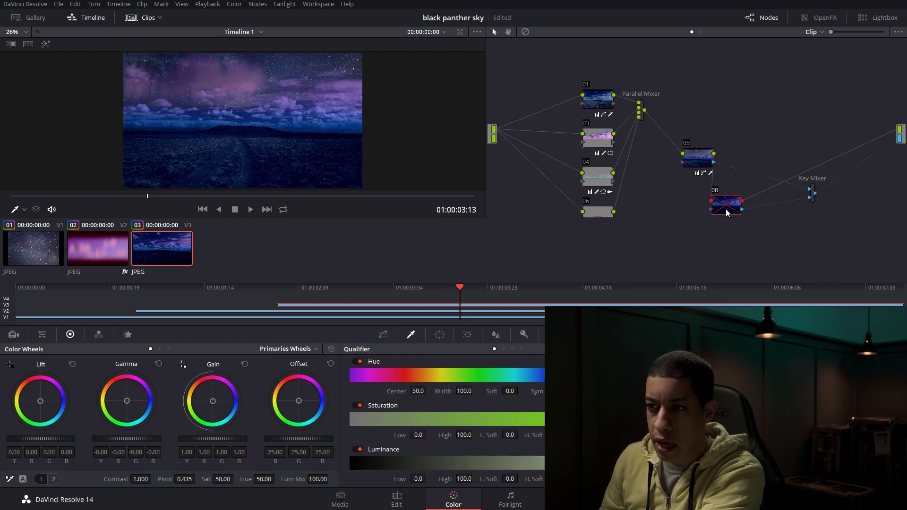
left_click(444, 335)
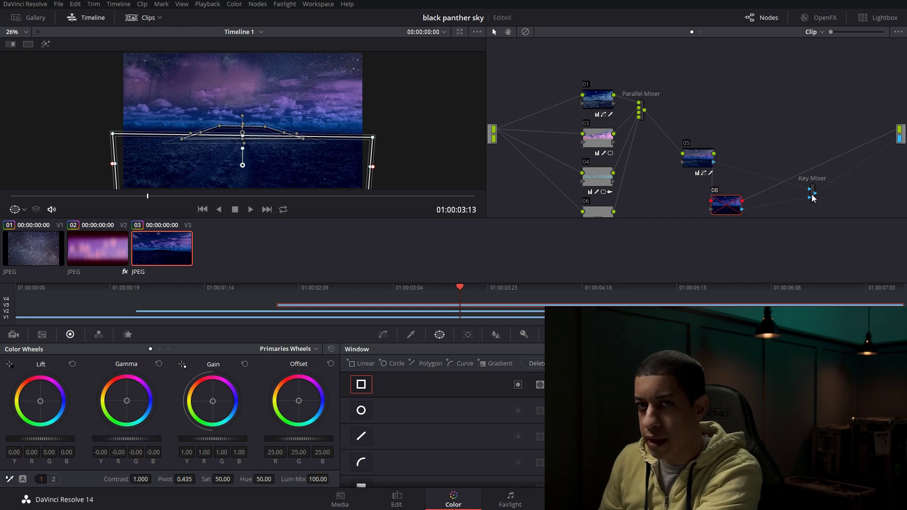
key("ctrl+s")
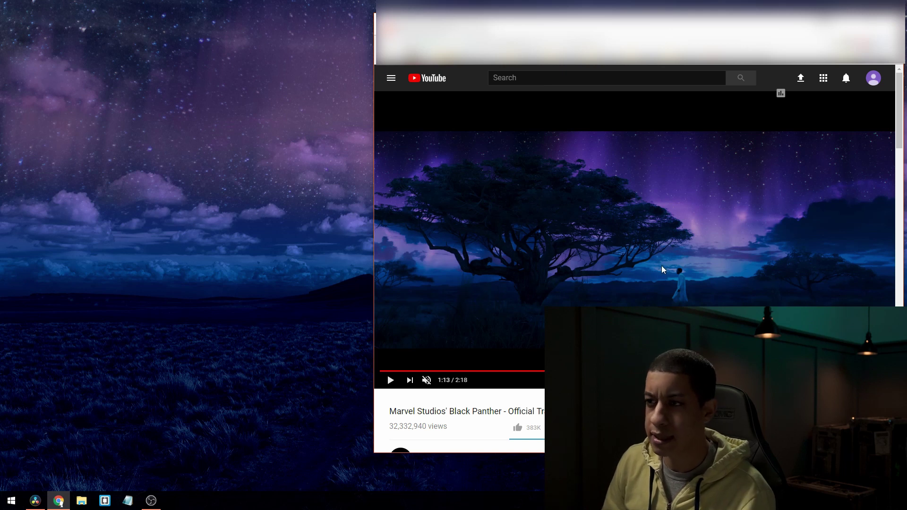
key("XF86AudioRaiseVolume")
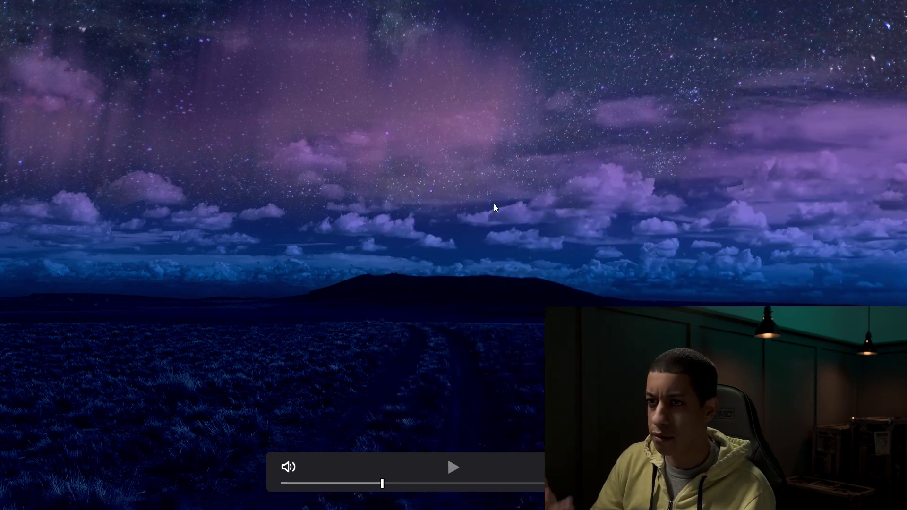
left_click(58, 501)
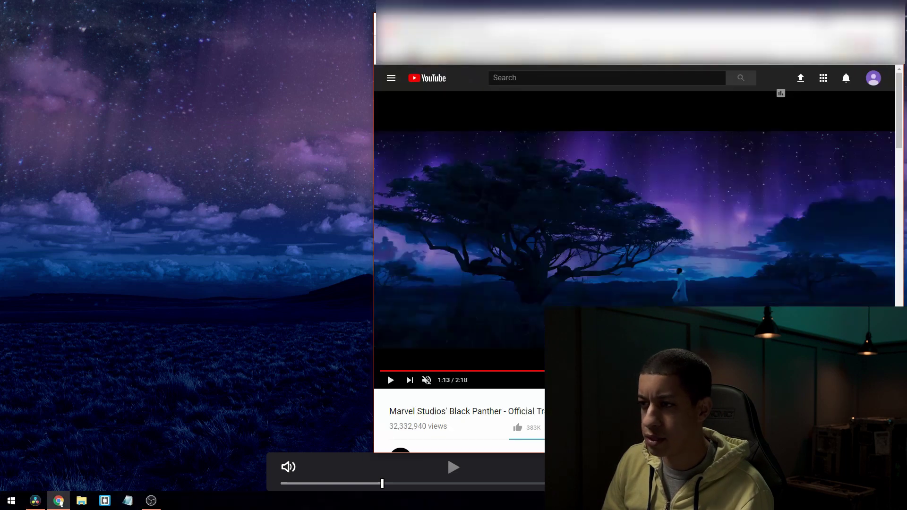